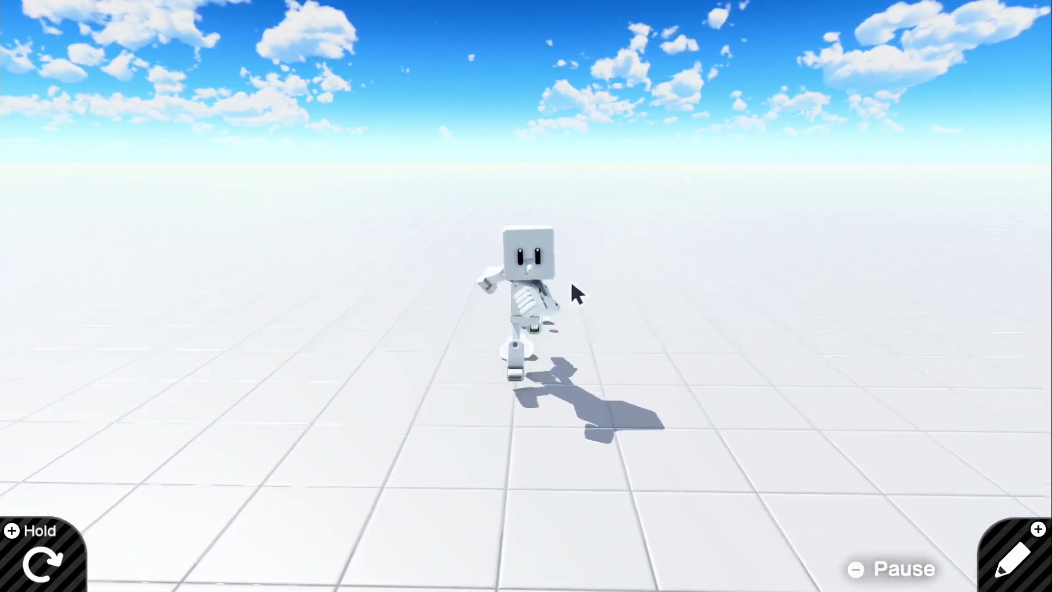
Switch from the running game to the programming screen and add a simple Box object in the empty area beside Person
click(1030, 587)
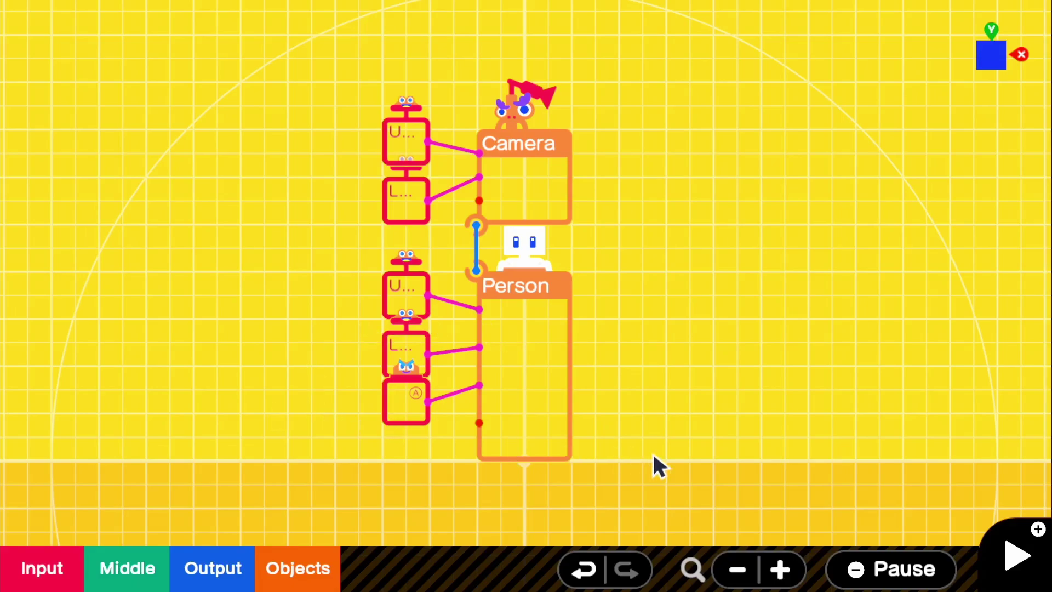
drag(618, 482, 426, 465)
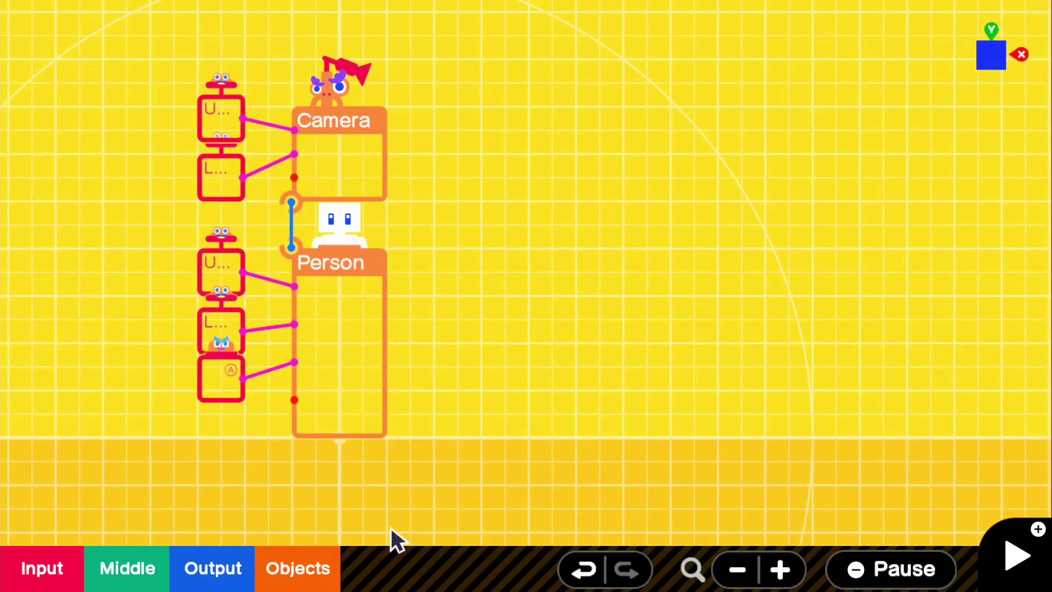
drag(416, 513, 293, 506)
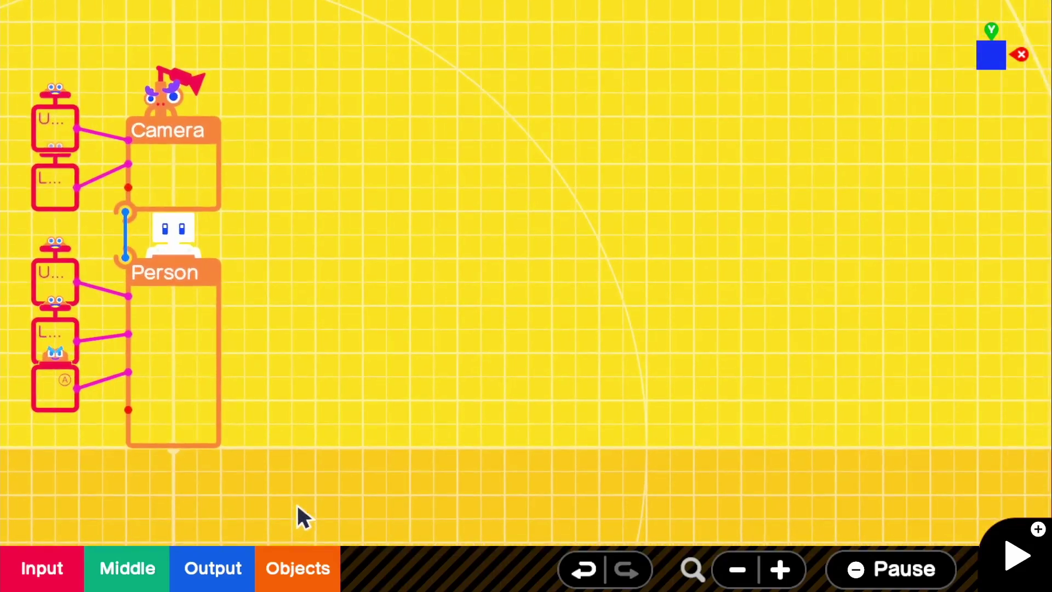
drag(423, 494, 364, 502)
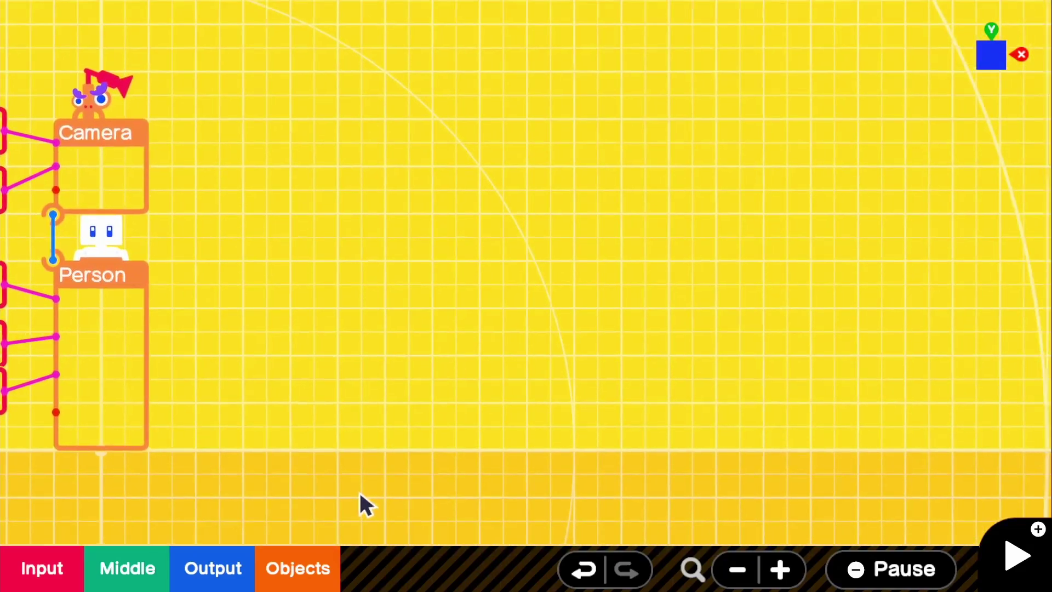
click(311, 575)
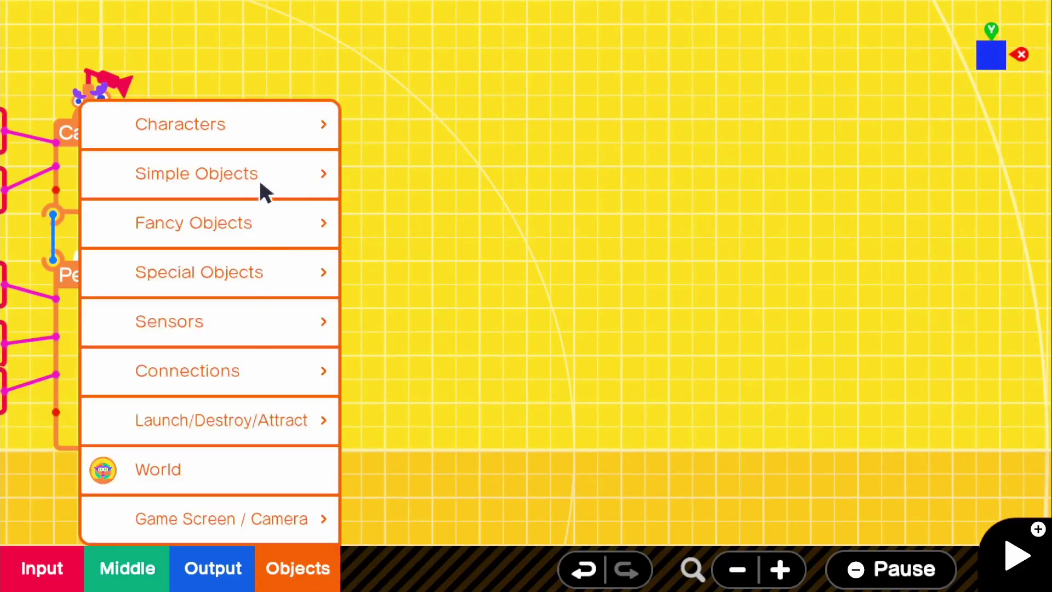
click(210, 181)
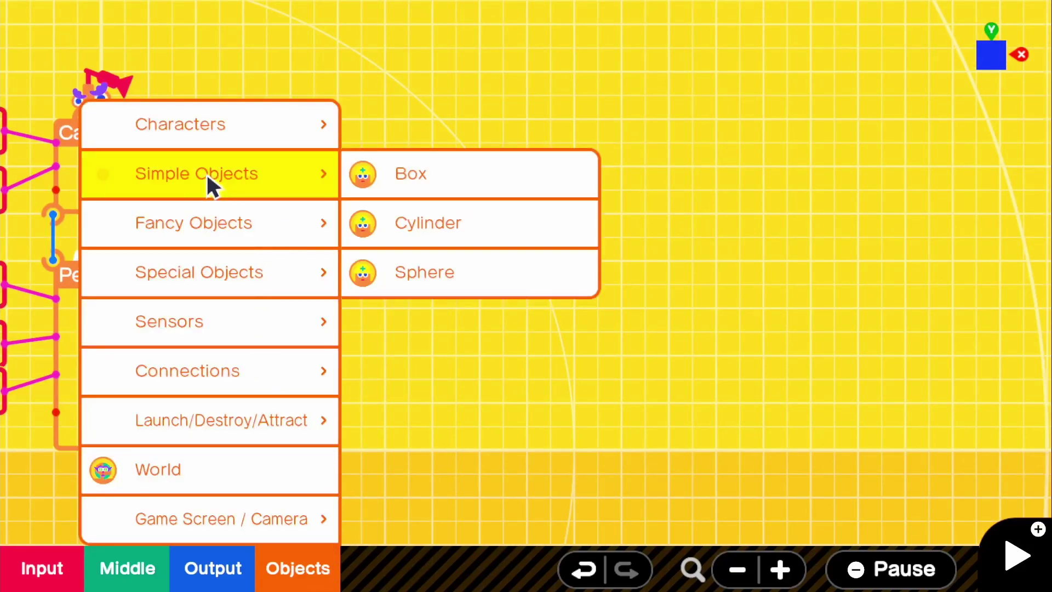
click(466, 181)
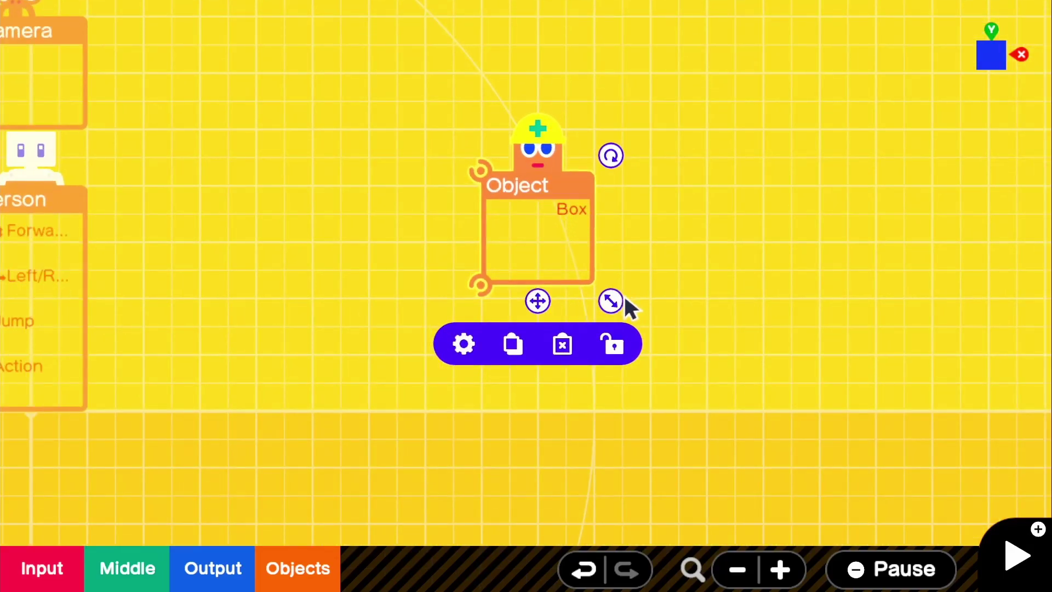
Shrink the new box to 0.40 m wide and 0.20 m high and place it just above the ground line
drag(626, 301, 588, 266)
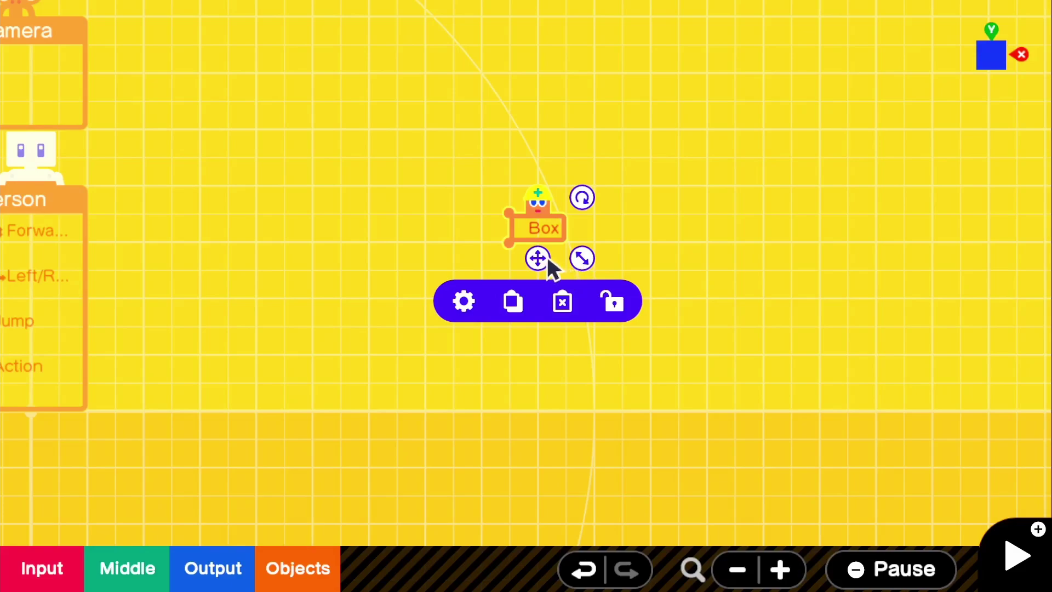
drag(535, 254, 466, 413)
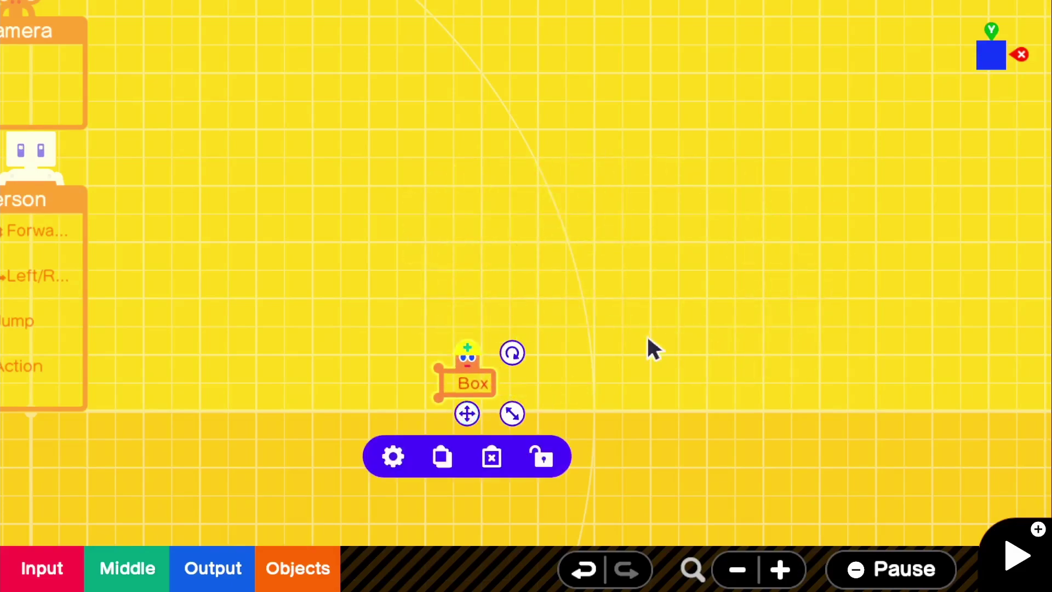
scroll(537, 384, left, 2)
scroll(509, 400, up, 3)
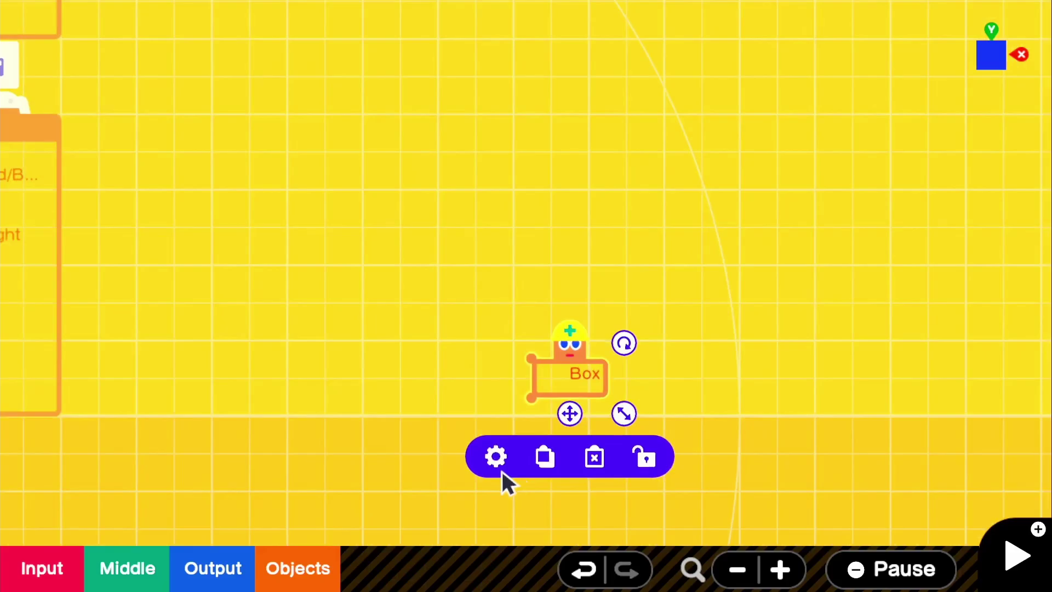
Turn off the small box's Visible, Solid, Movable, Destructible and Destructive properties in its settings
click(496, 457)
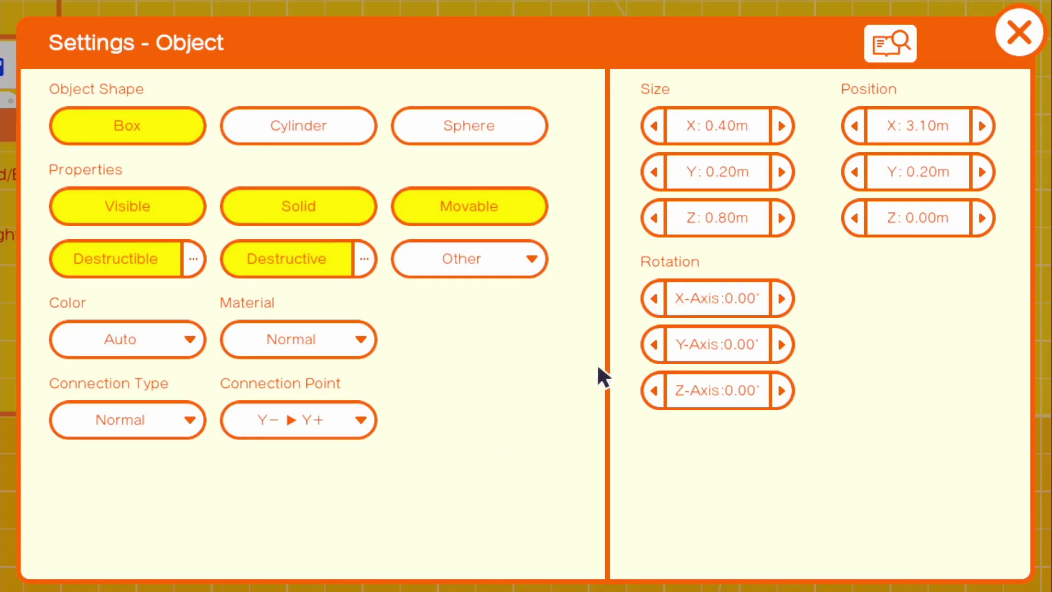
click(288, 260)
click(162, 260)
click(178, 208)
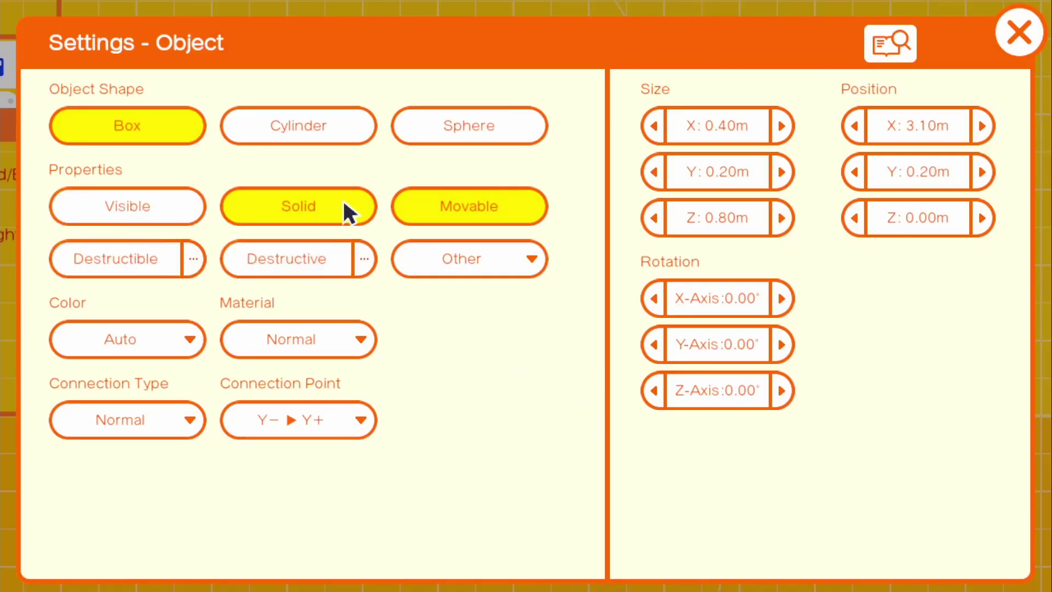
click(346, 206)
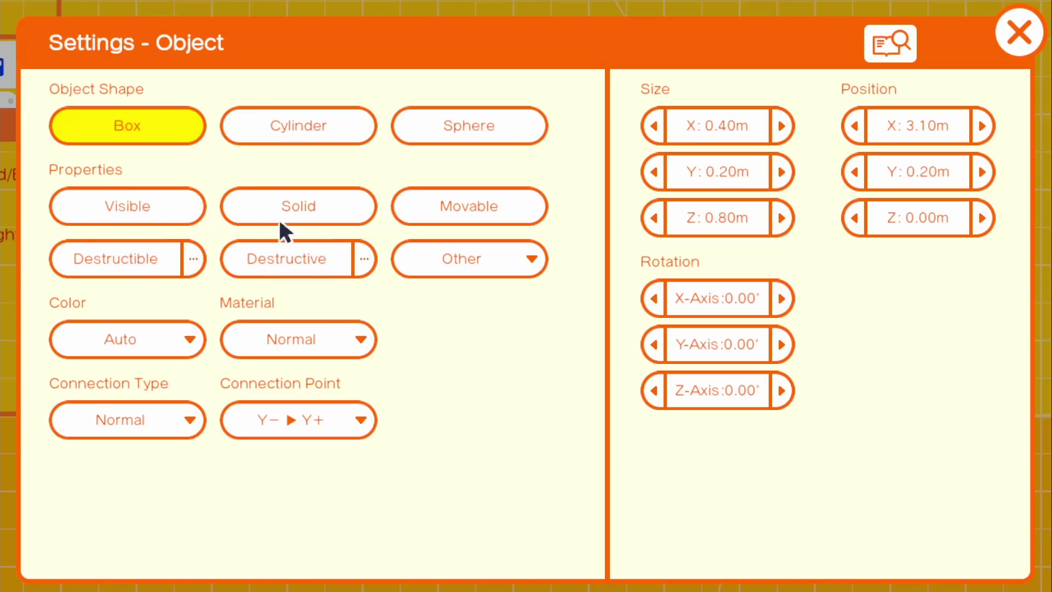
Reduce the box's size in its settings to a small block that is square in the front view
click(652, 125)
click(657, 179)
click(654, 218)
click(1019, 34)
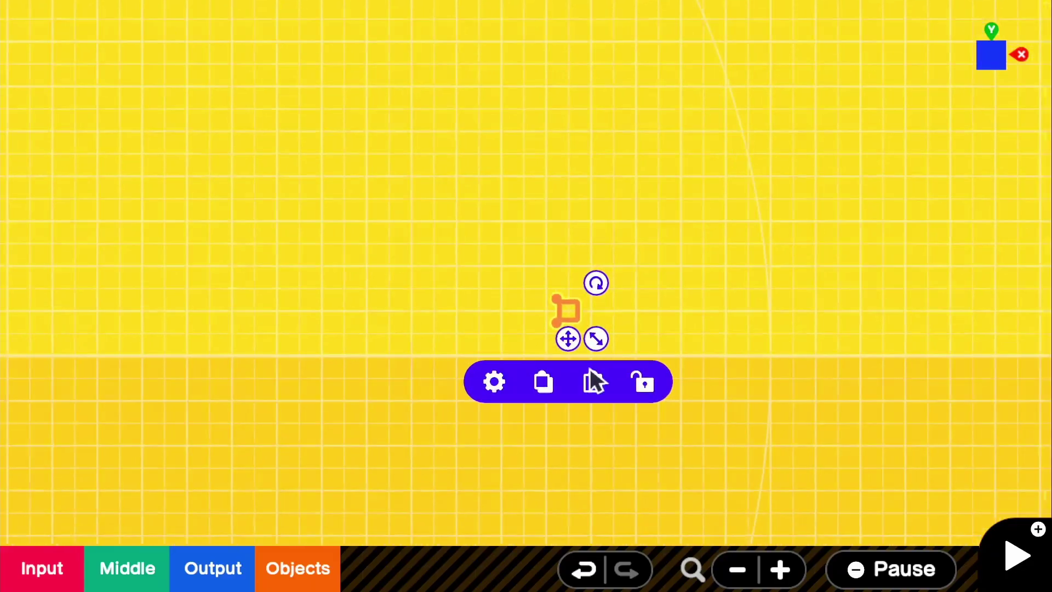
Move the small box down so it rests on the ground line, and deselect it
drag(568, 326, 402, 351)
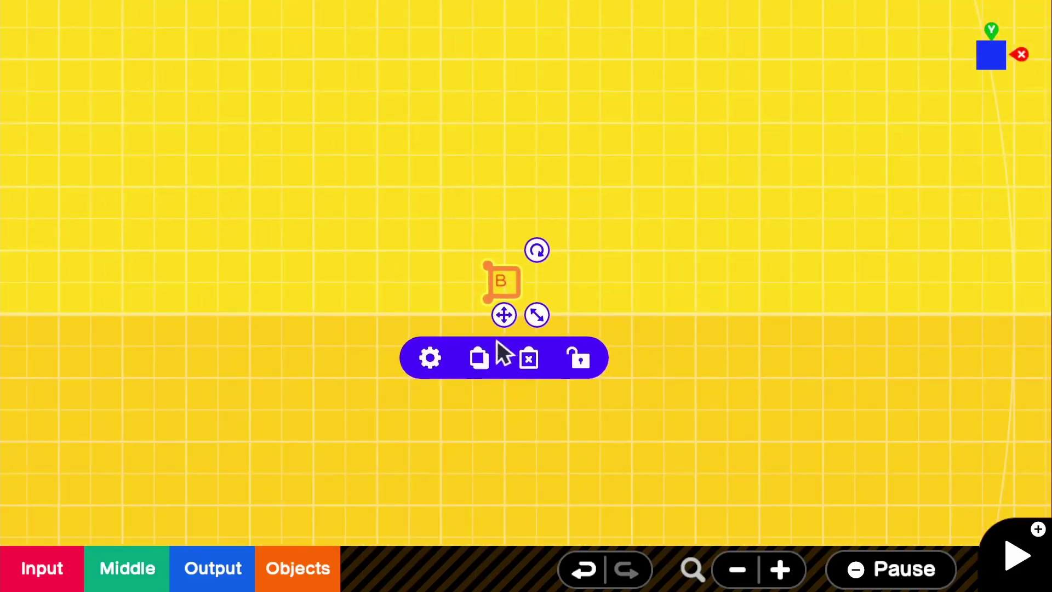
drag(507, 310, 504, 325)
drag(410, 316, 560, 337)
click(487, 321)
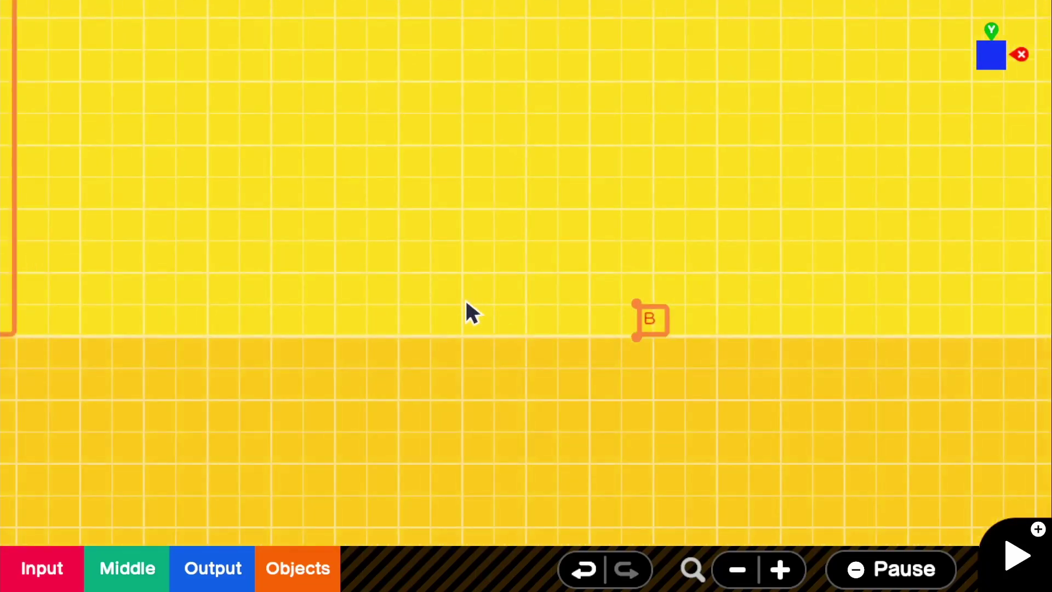
Add a Free Slide Connector and place it just above the small box
scroll(438, 310, down, 3)
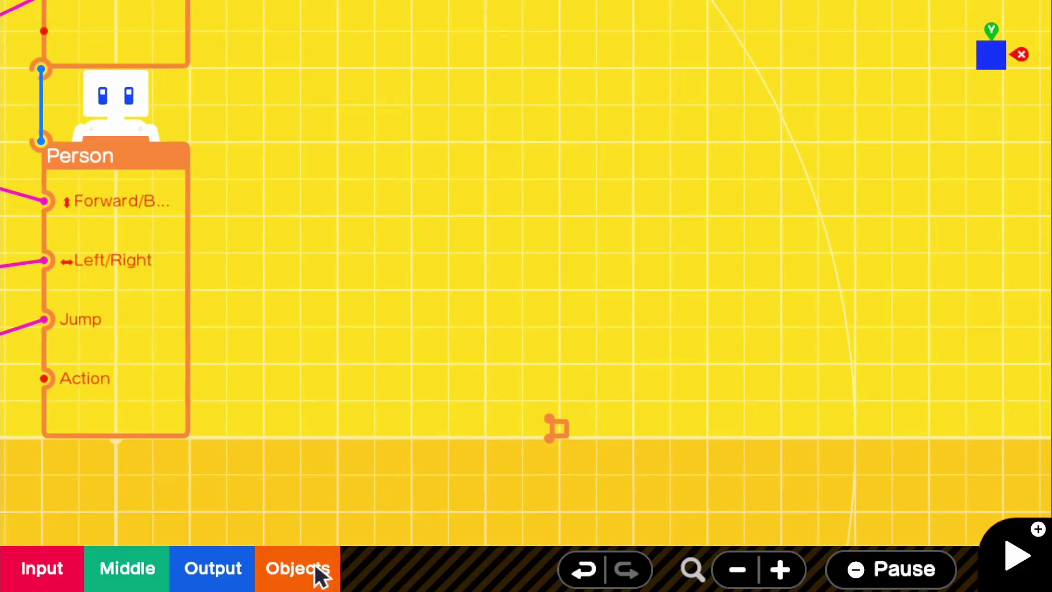
click(323, 580)
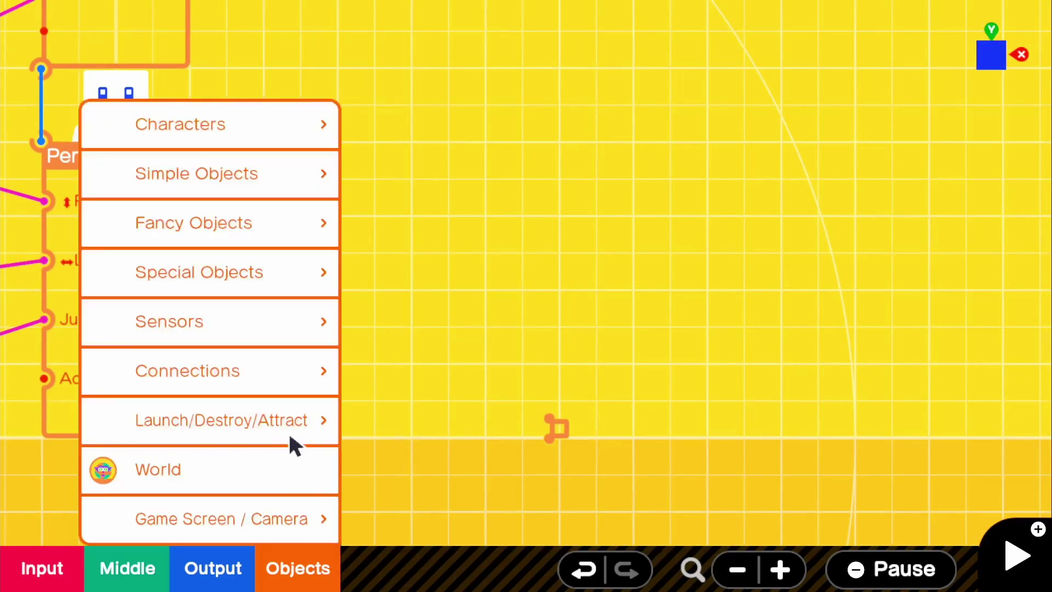
click(275, 386)
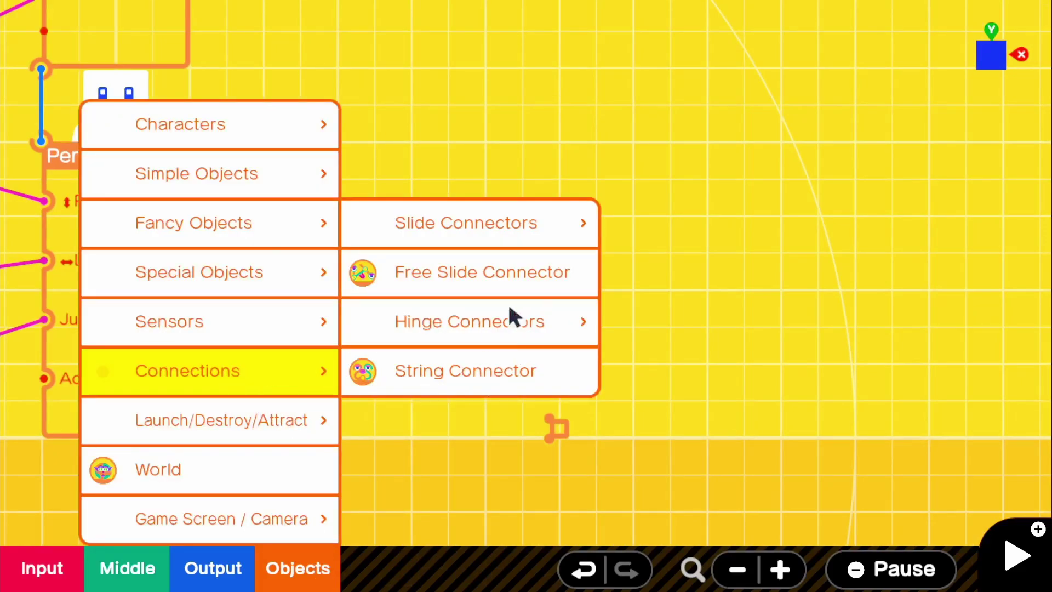
click(484, 285)
drag(522, 381, 614, 359)
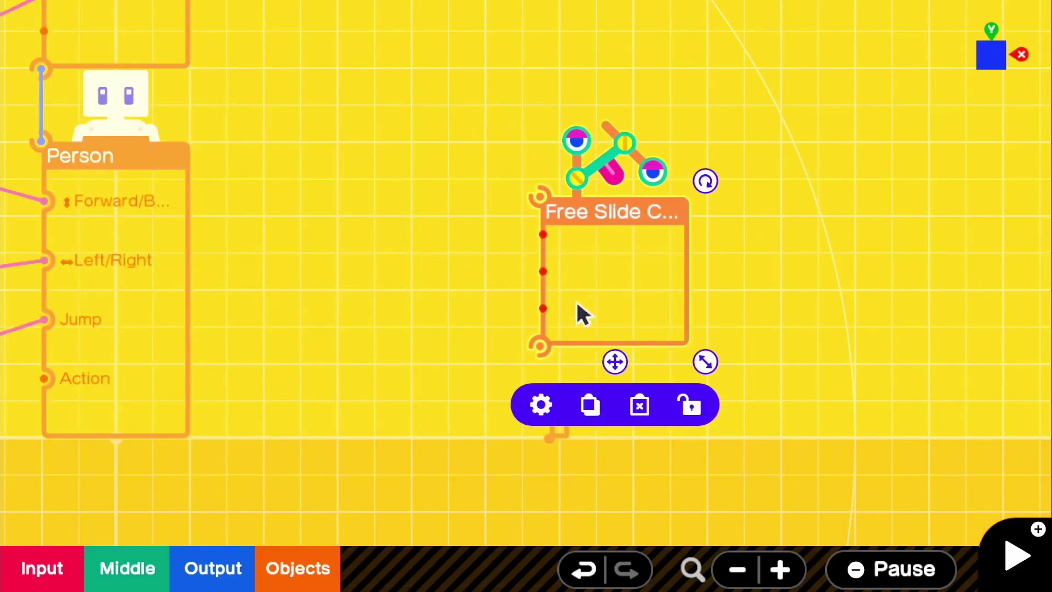
Link the lower connection port of the Free Slide Connector to the top of the small box
scroll(577, 312, up, 3)
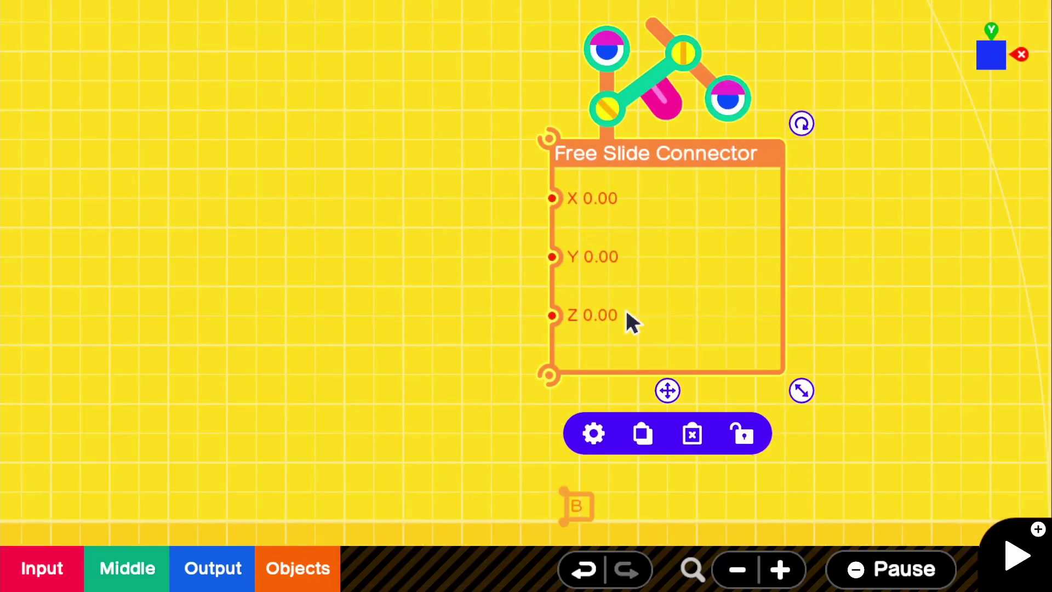
right_drag(595, 297, 520, 321)
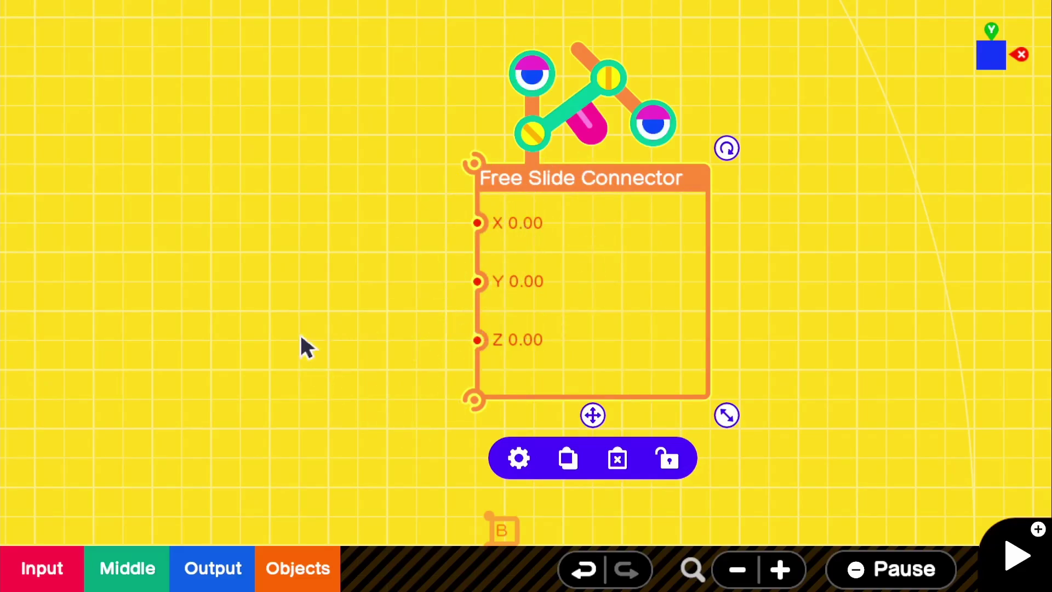
drag(351, 384, 436, 286)
scroll(449, 302, up, 1)
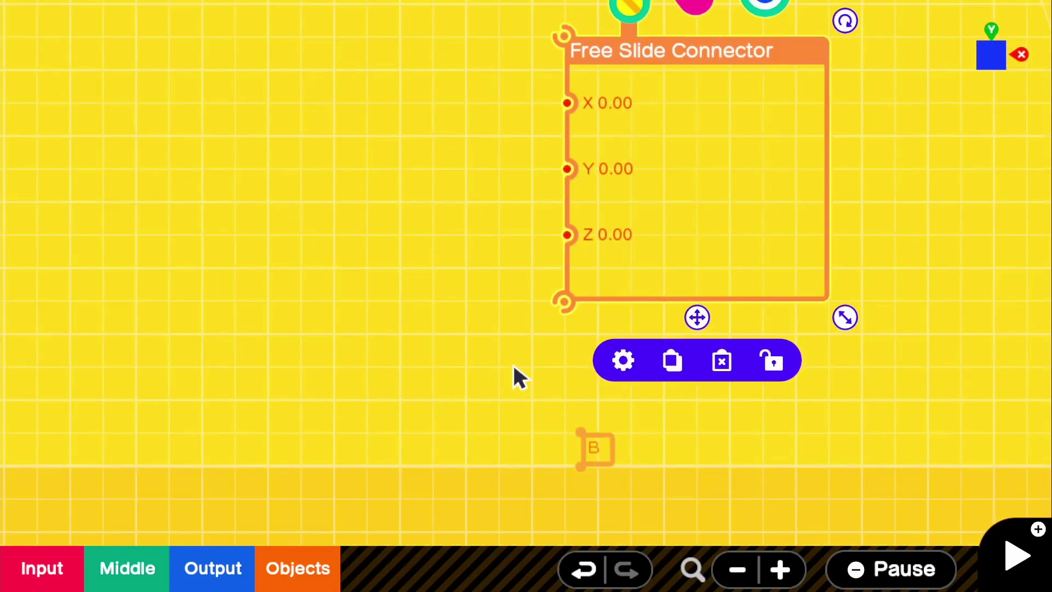
click(512, 366)
drag(564, 301, 578, 446)
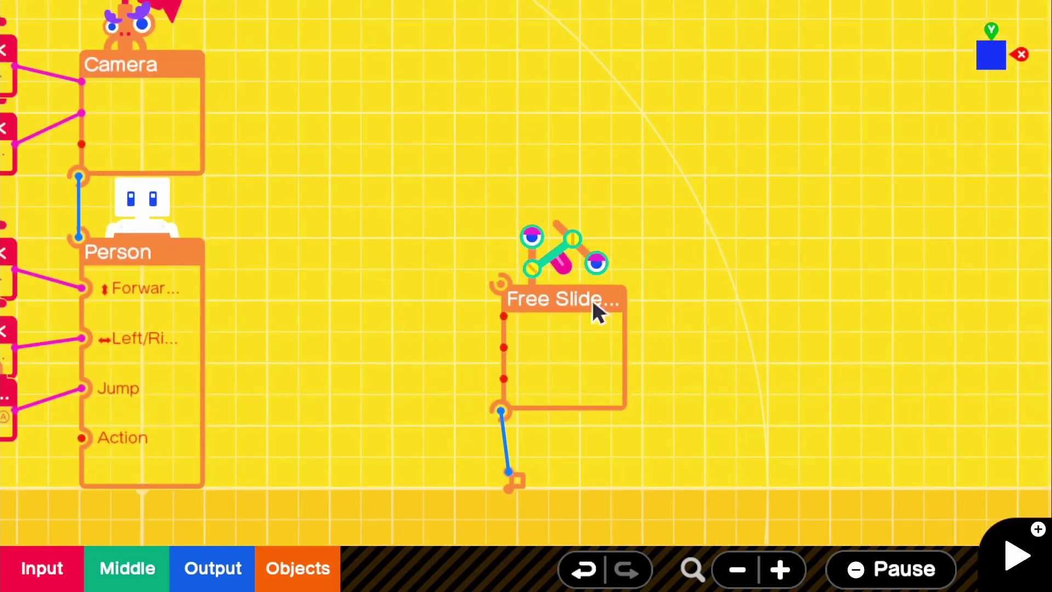
Add a second Box, stretch it into a flat platform 1.60 m wide and 0.20 m high, and place it above the Free Slide Connector
click(324, 570)
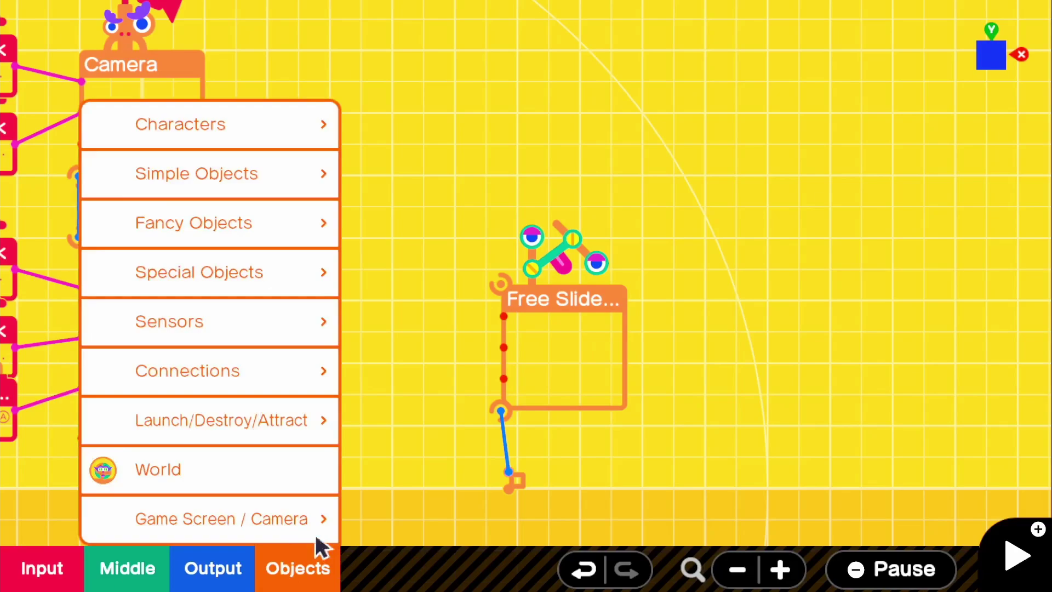
click(263, 189)
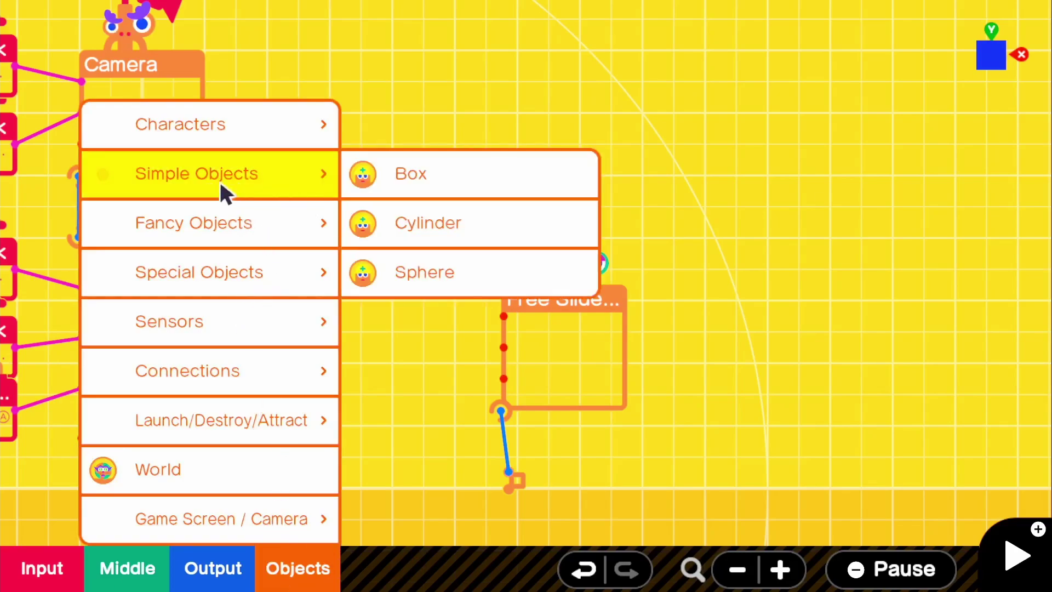
click(465, 187)
drag(612, 374, 674, 340)
drag(533, 332, 516, 237)
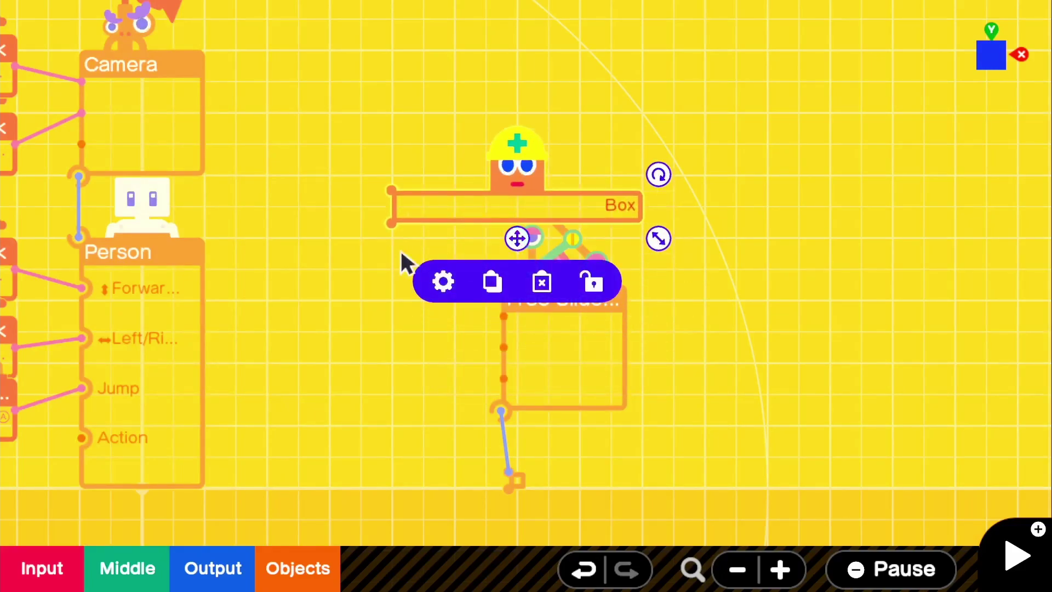
Turn off the wide box's Destructive and Destructible properties and set its color to Red
drag(446, 168, 517, 288)
scroll(528, 302, up, 6)
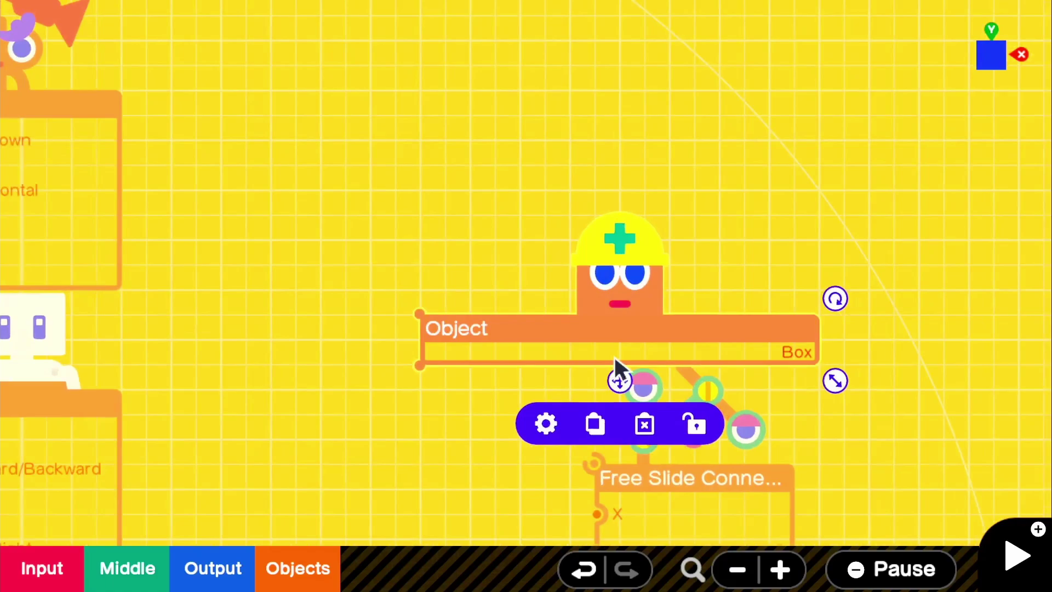
drag(601, 417, 514, 360)
click(493, 381)
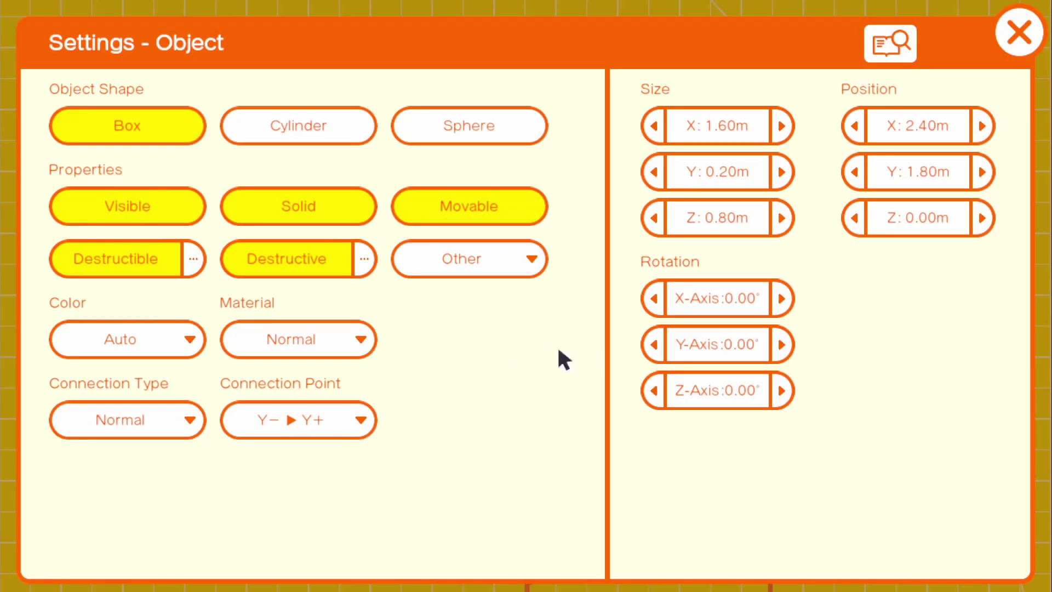
click(295, 264)
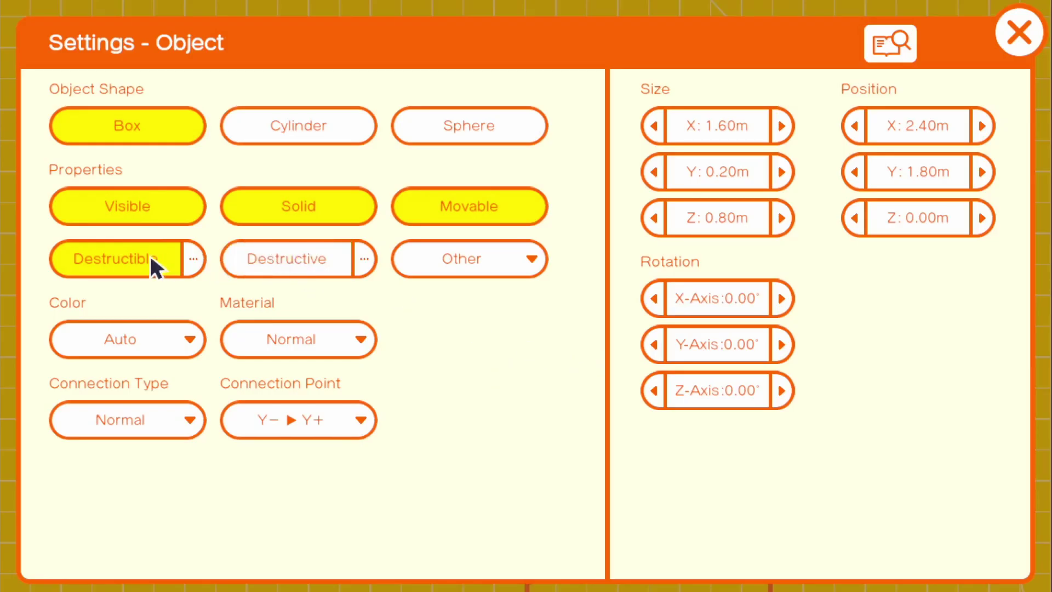
click(152, 264)
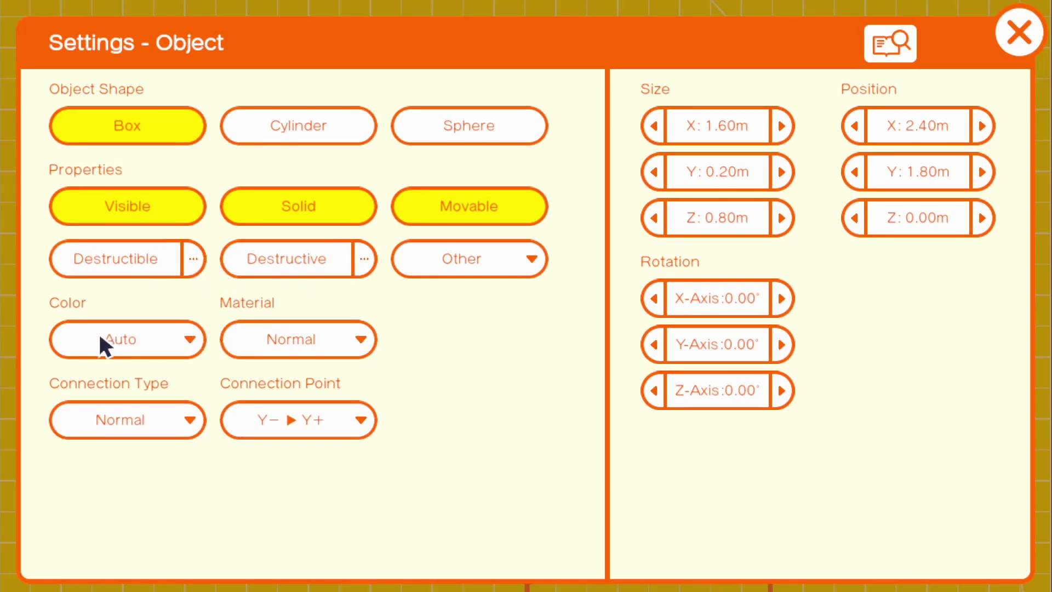
click(143, 338)
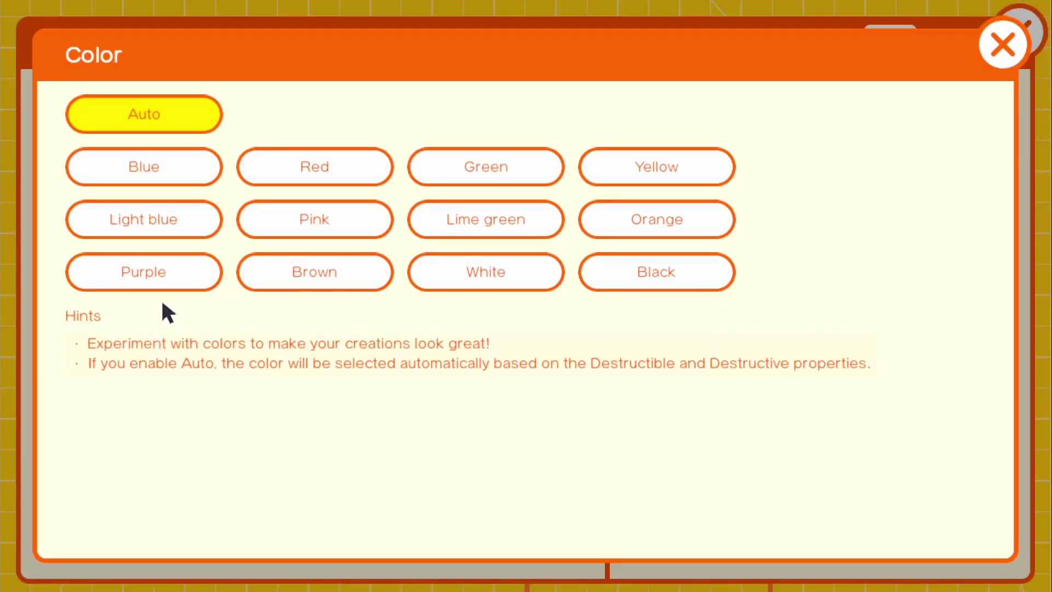
click(342, 169)
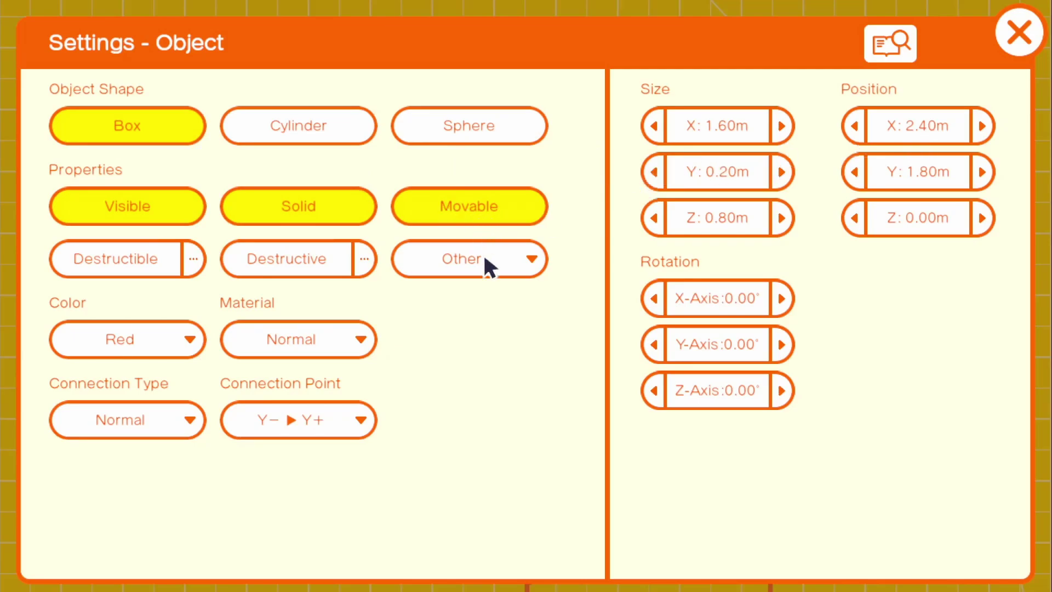
click(1018, 33)
Connect the wide box's lower port to the upper port of the Free Slide Connector
scroll(356, 305, up, 2)
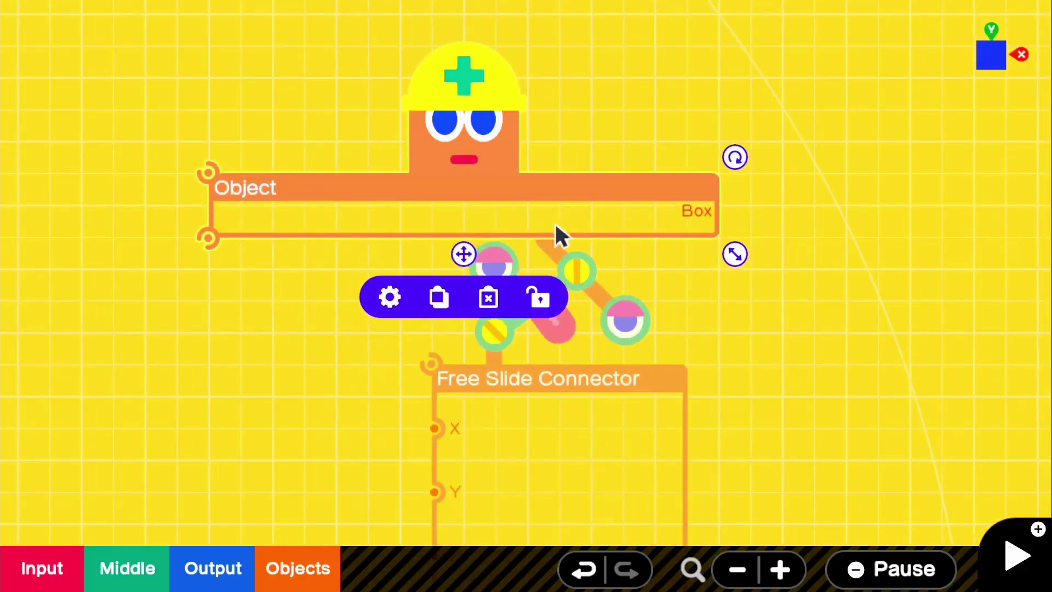
drag(208, 173, 469, 384)
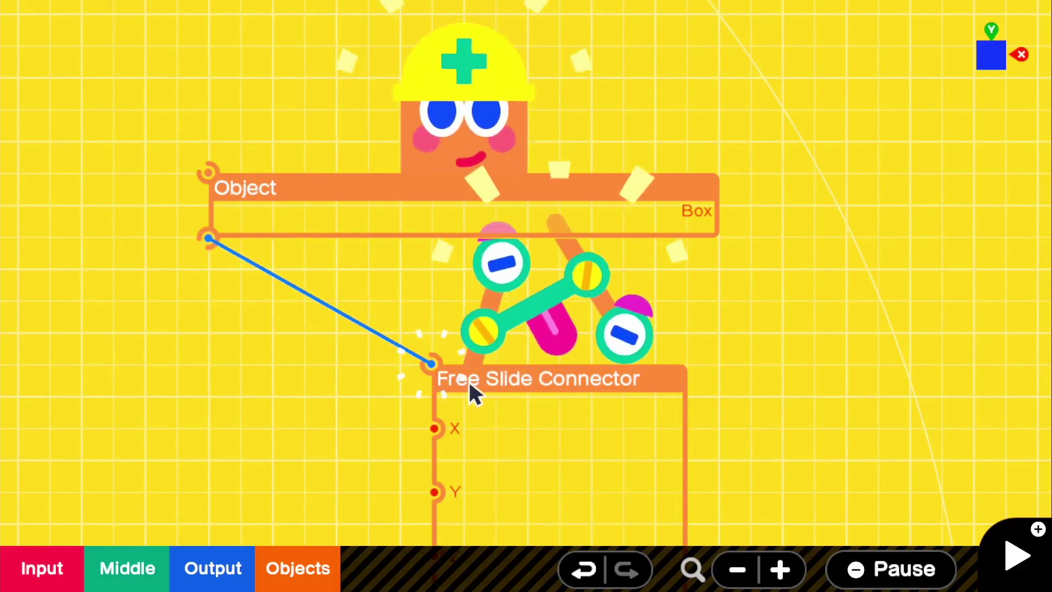
Play-test the game by running and jumping the Person around and onto the red platform, and return to the editor
scroll(469, 384, down, 4)
scroll(574, 318, up, 2)
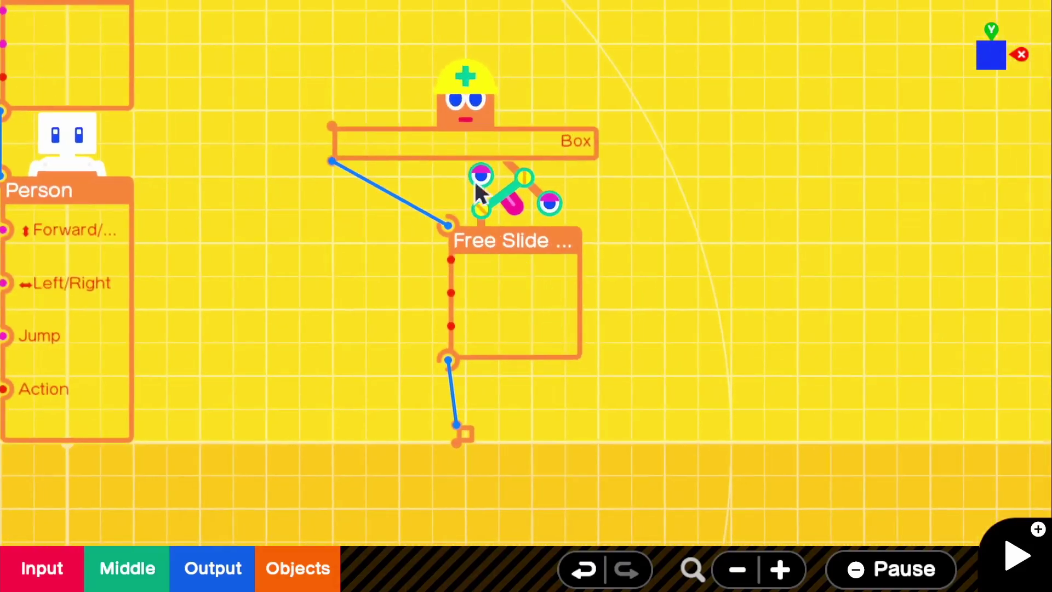
key(plus)
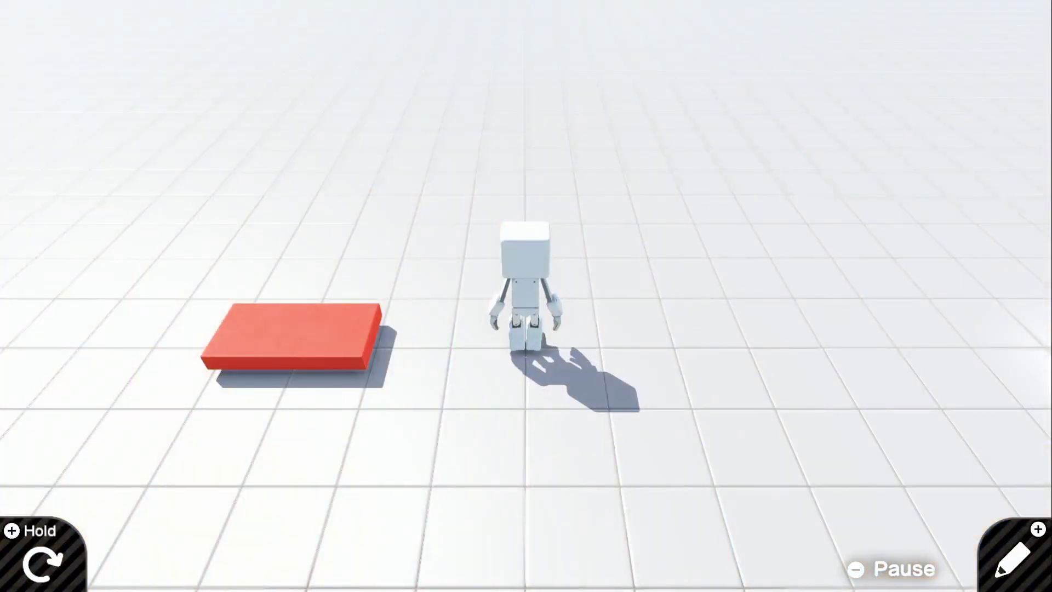
key(Left)
key(Up)
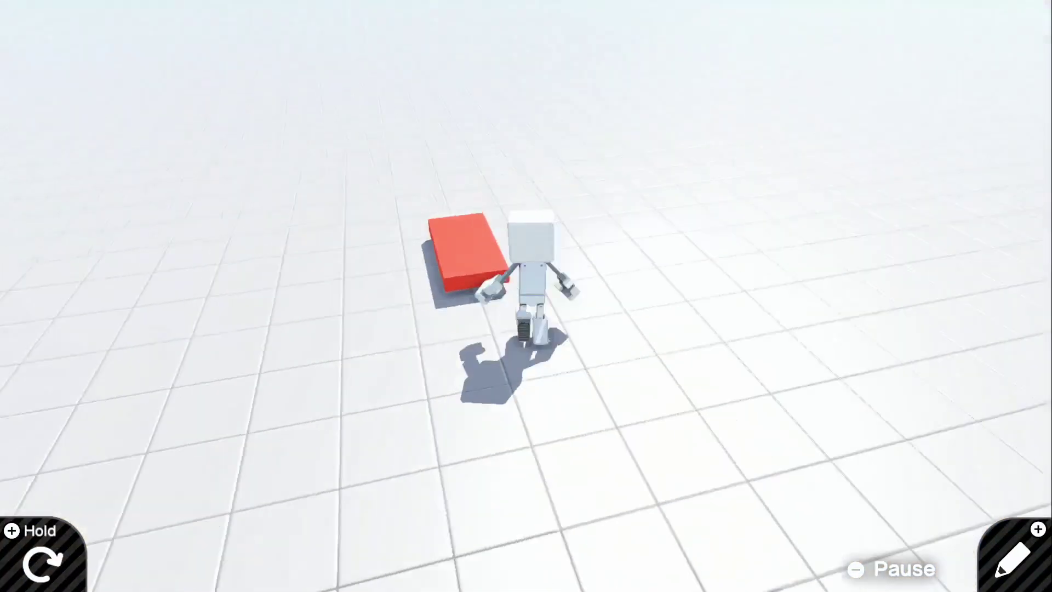
key(Right)
key(b)
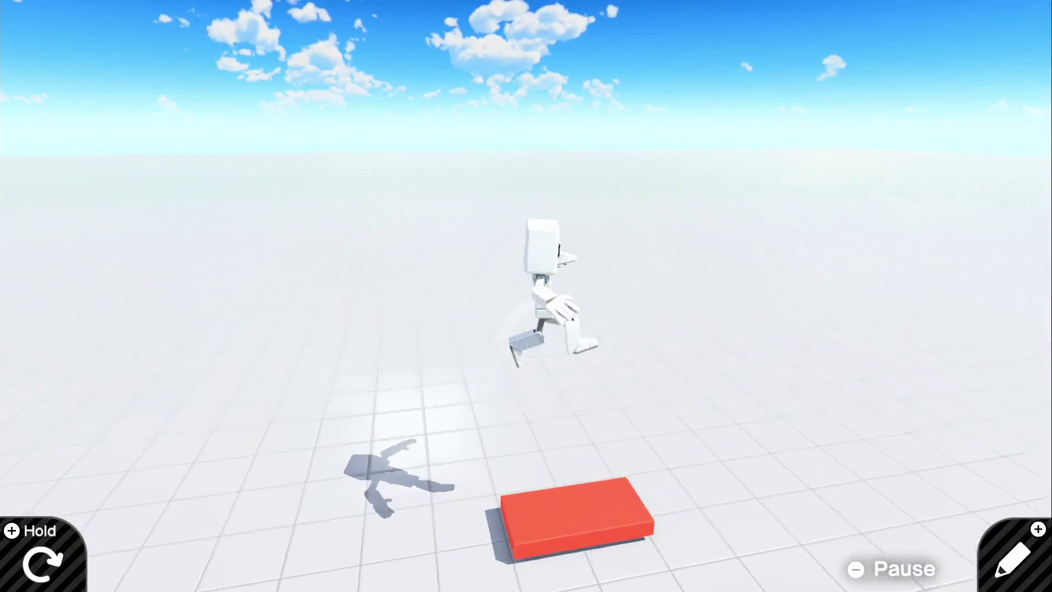
key(Down)
key(b)
key(Left)
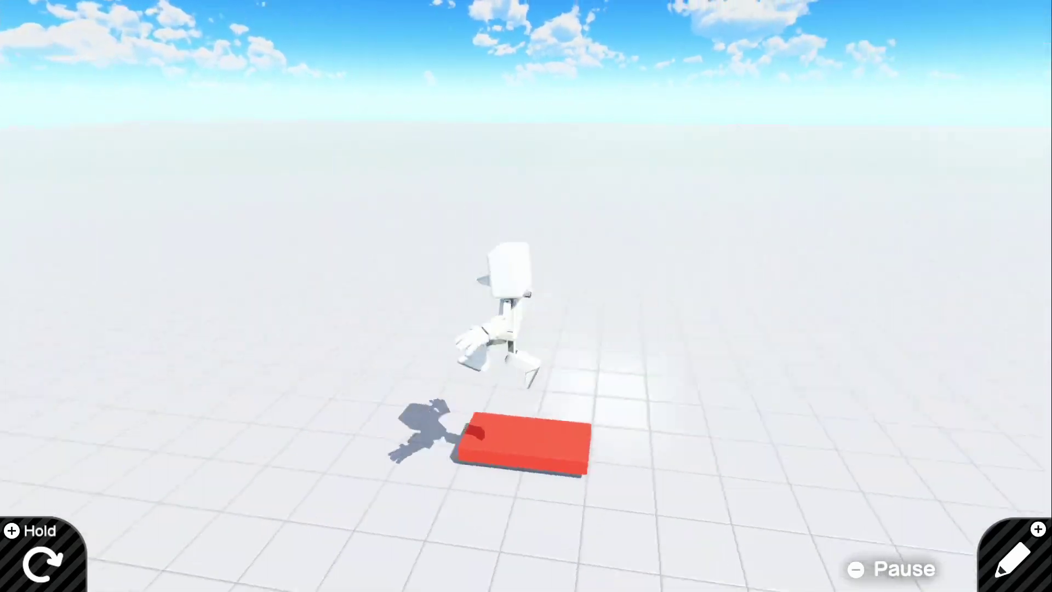
key(Down)
key(b)
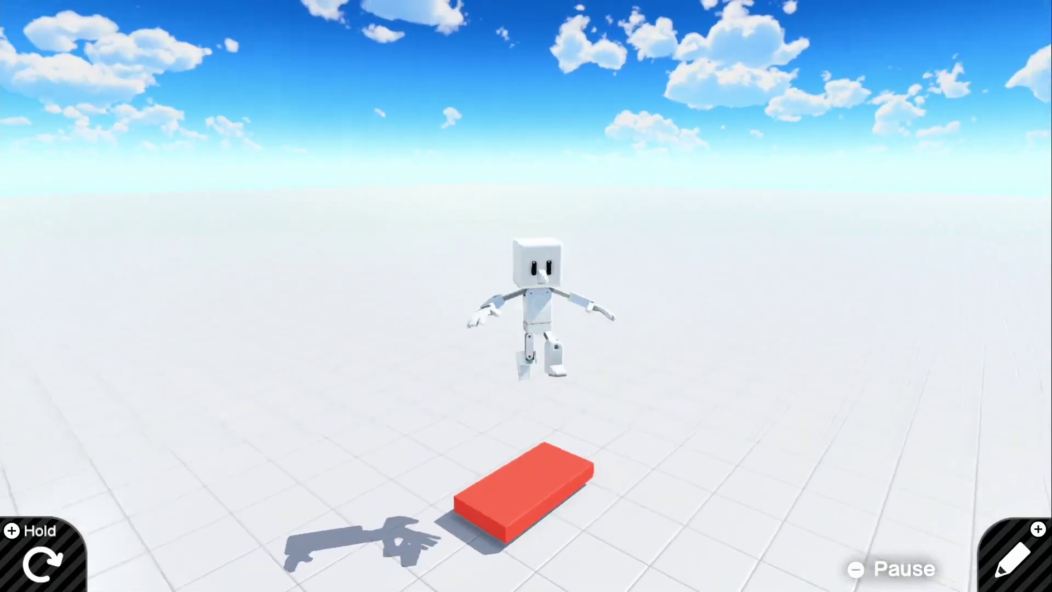
key(Down)
key(Up)
key(b)
key(Left)
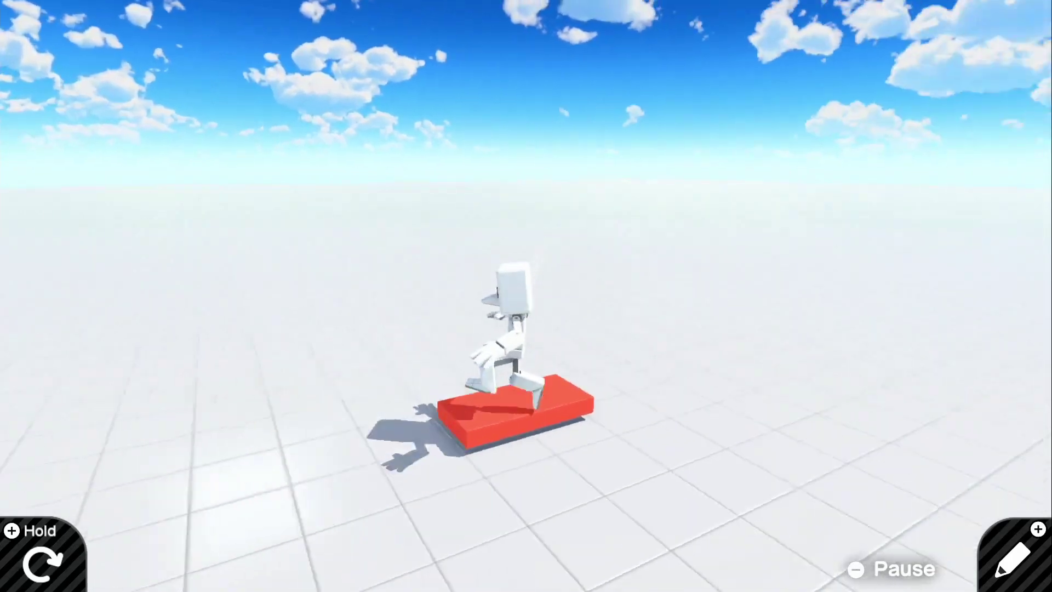
key(Down)
key(Up)
key(b)
key(Right)
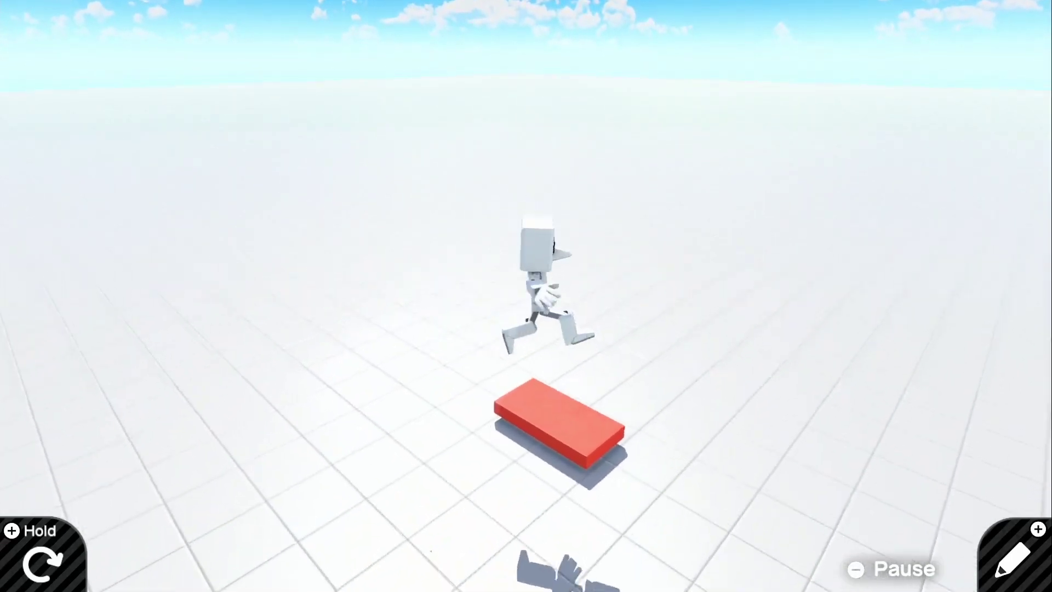
key(Down)
key(plus)
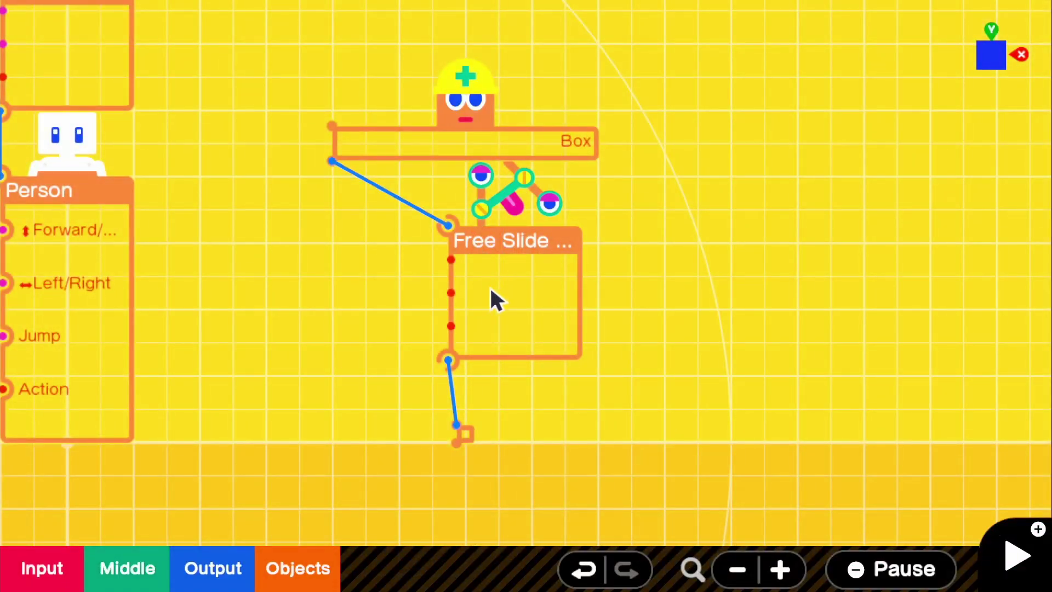
Add a Constant and place it on the empty grid between the Person and the Free Slide Connector
scroll(491, 291, up, 3)
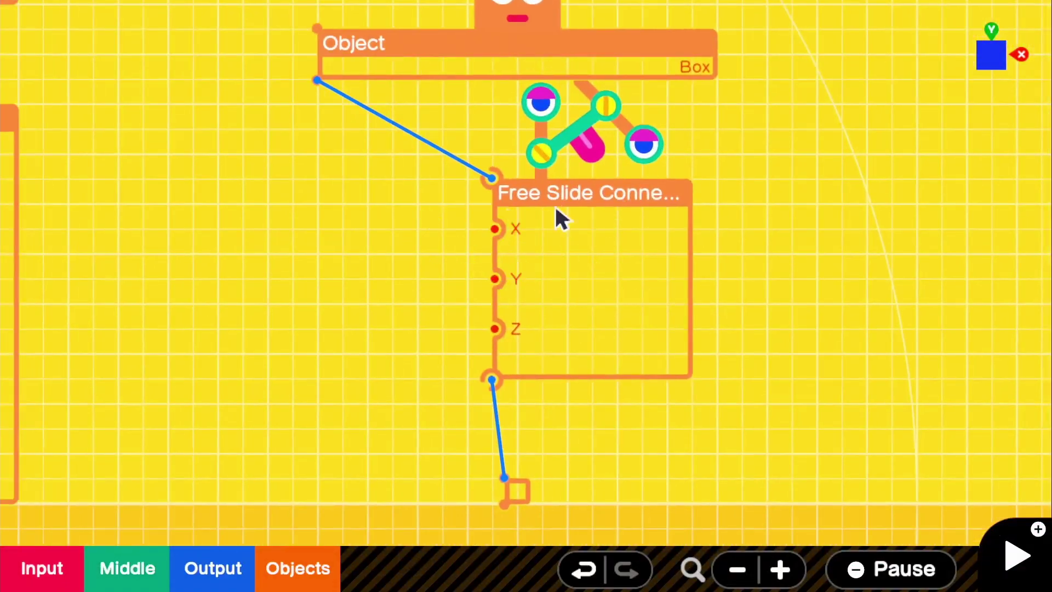
drag(387, 278, 442, 268)
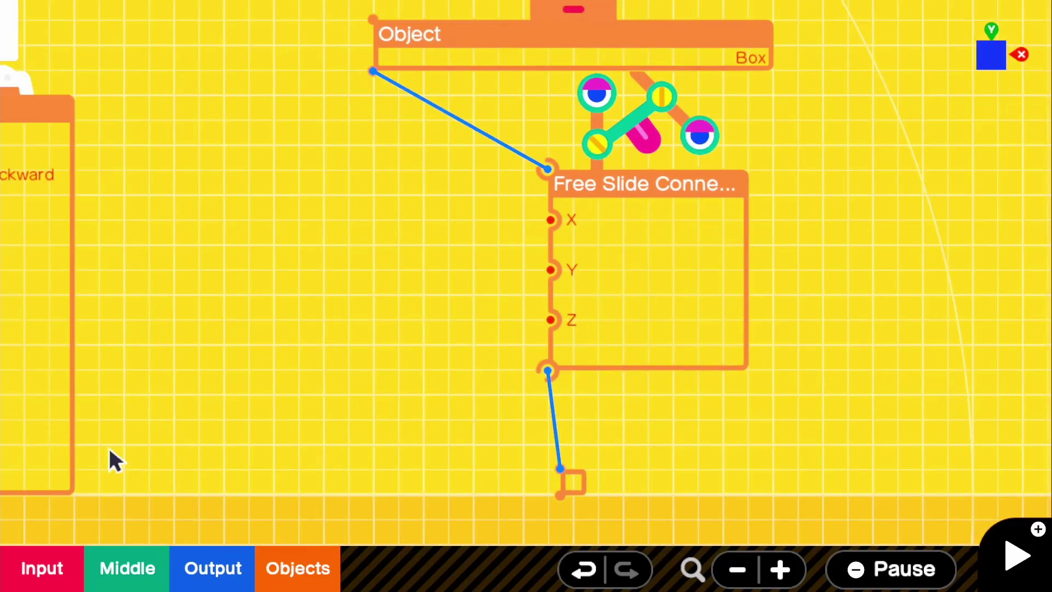
click(44, 570)
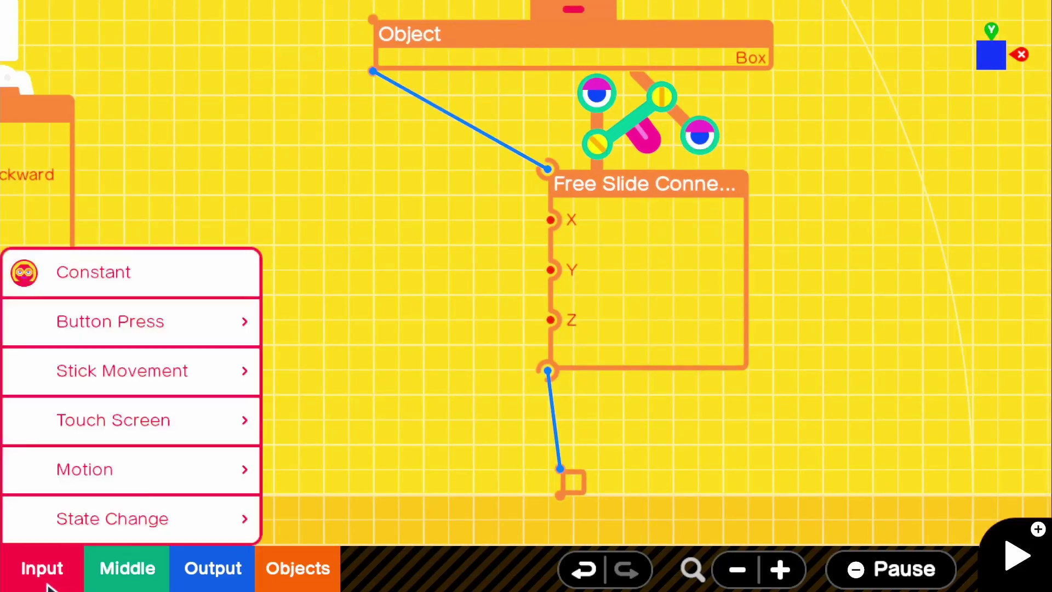
click(155, 283)
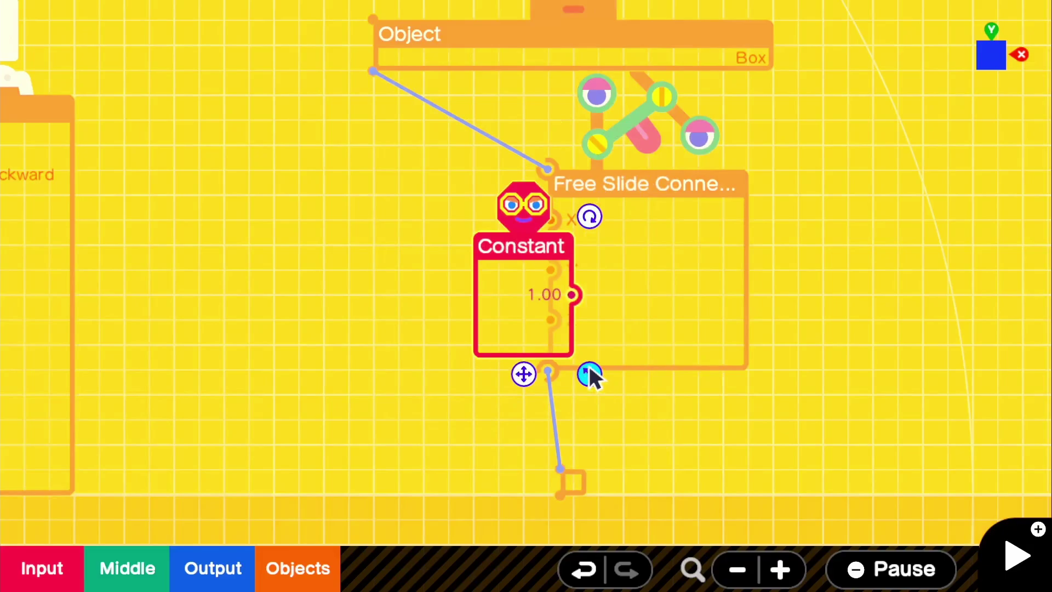
drag(524, 375, 234, 354)
Add a Counter, shrink it, and place it between the Constant and the Free Slide Connector
click(107, 584)
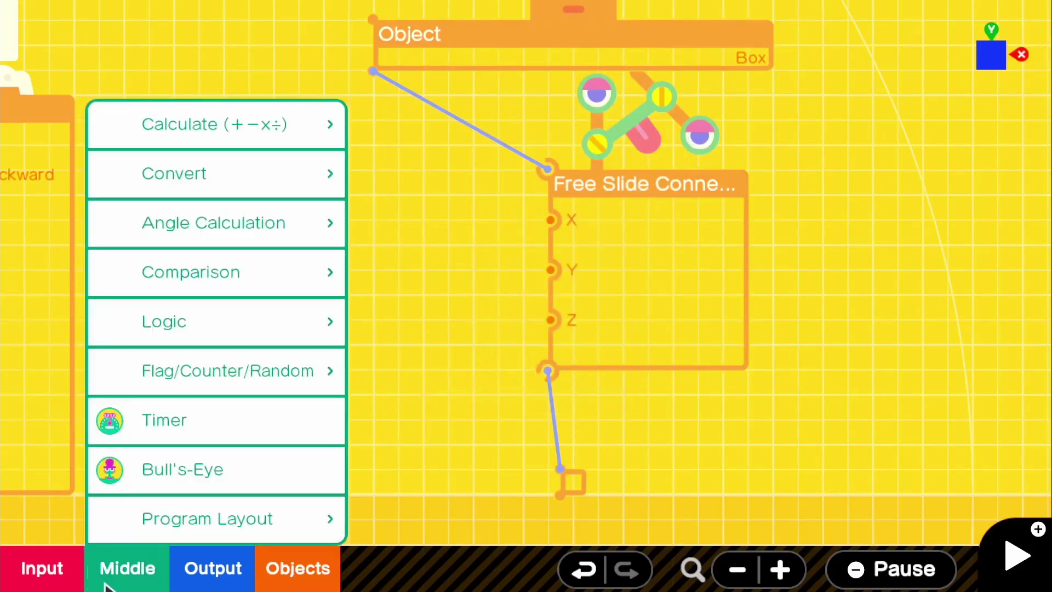
click(235, 370)
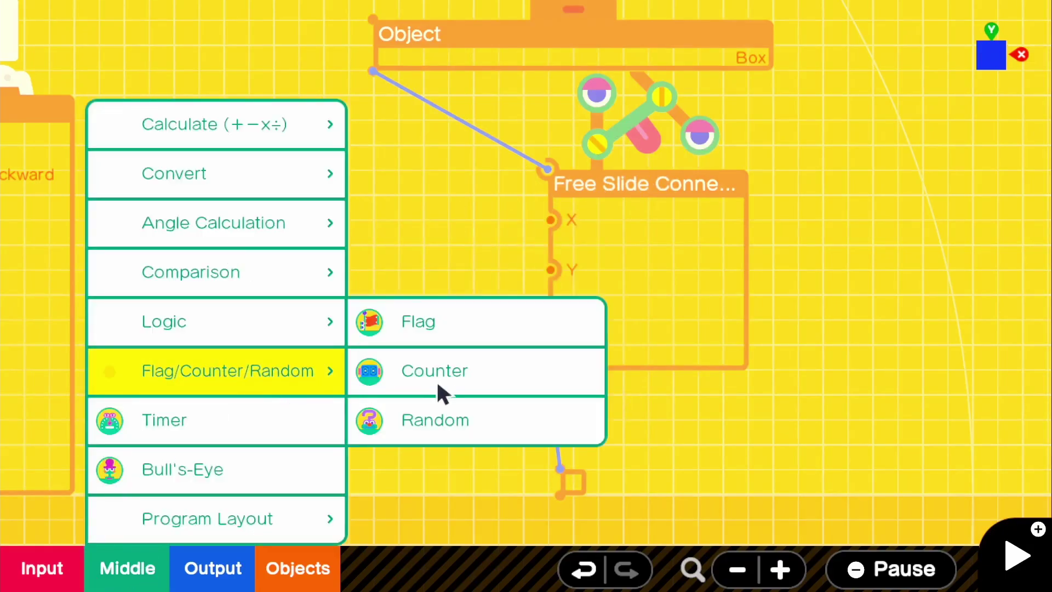
click(442, 393)
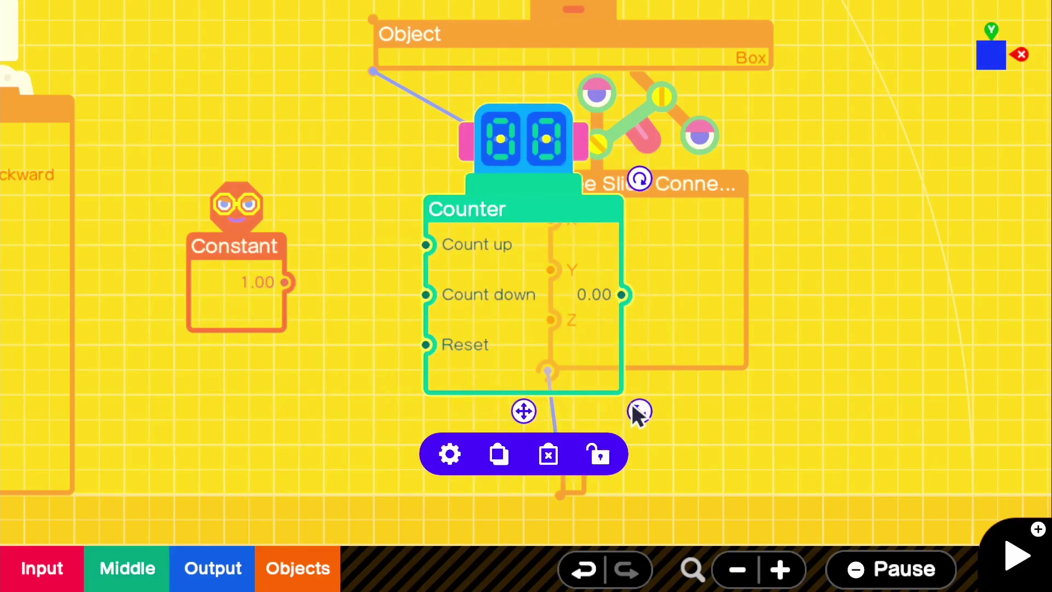
drag(630, 411, 401, 334)
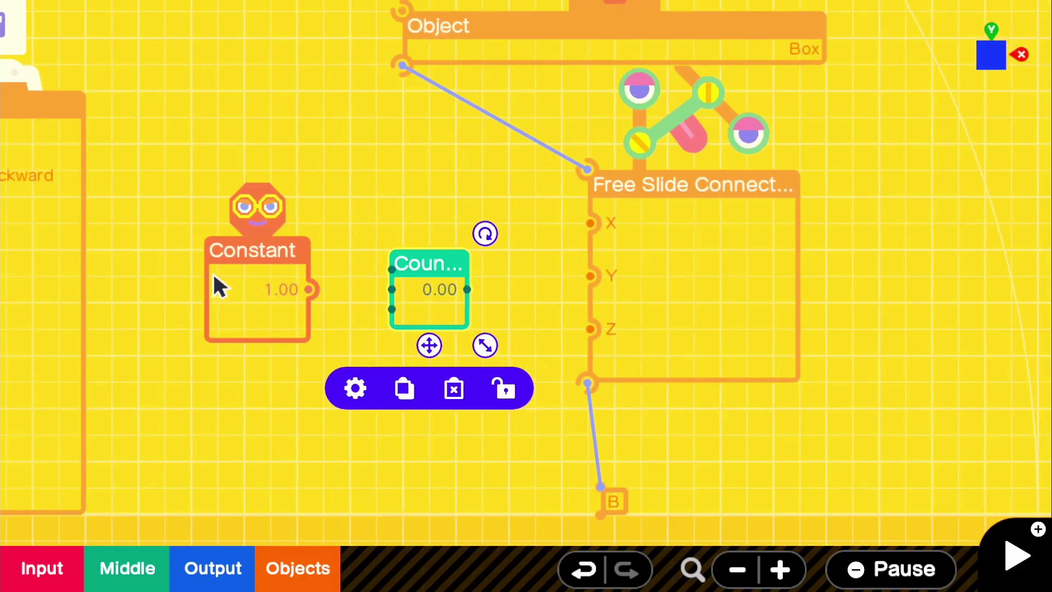
Connect the Constant's output to the Counter's Count up port and the Counter's output to the Free Slide Connector's Y port
scroll(214, 276, up, 3)
drag(227, 289, 375, 312)
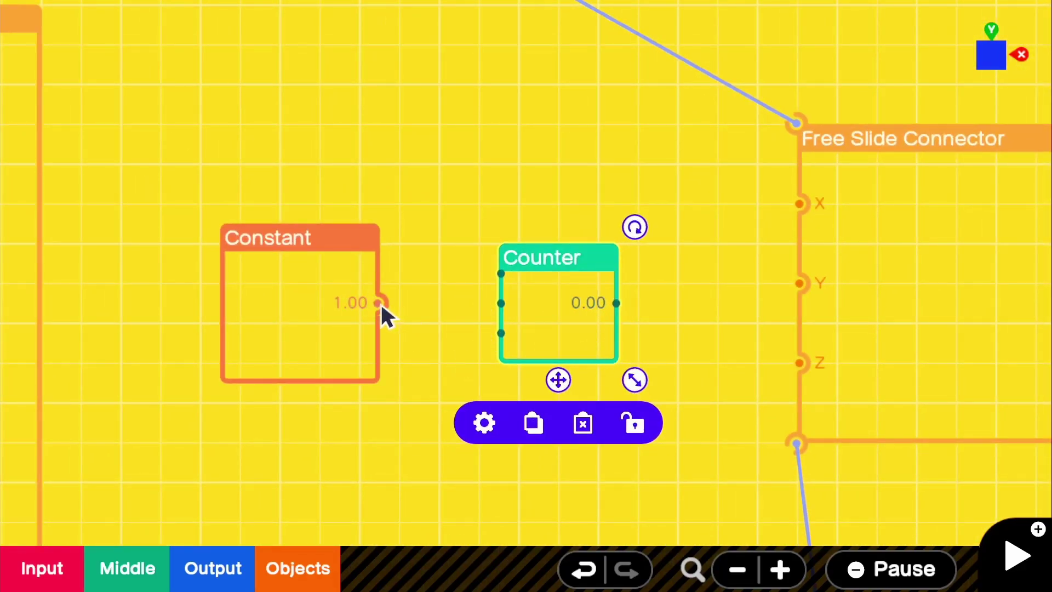
drag(381, 303, 514, 281)
drag(688, 308, 470, 320)
drag(400, 317, 590, 319)
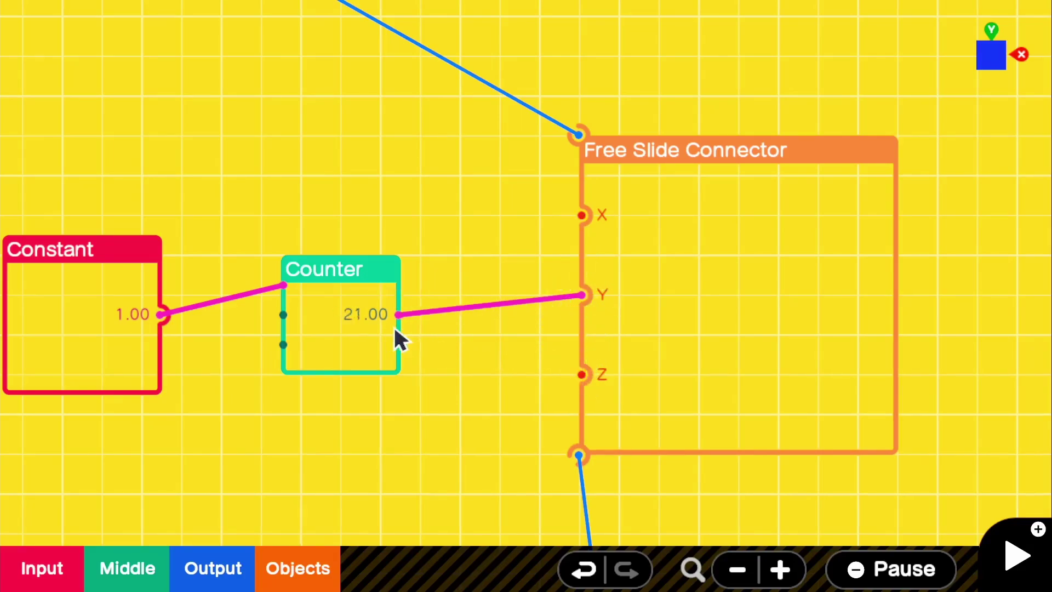
Run the game to check how the red platform moves with the Counter driving its Y slide
scroll(395, 326, down, 5)
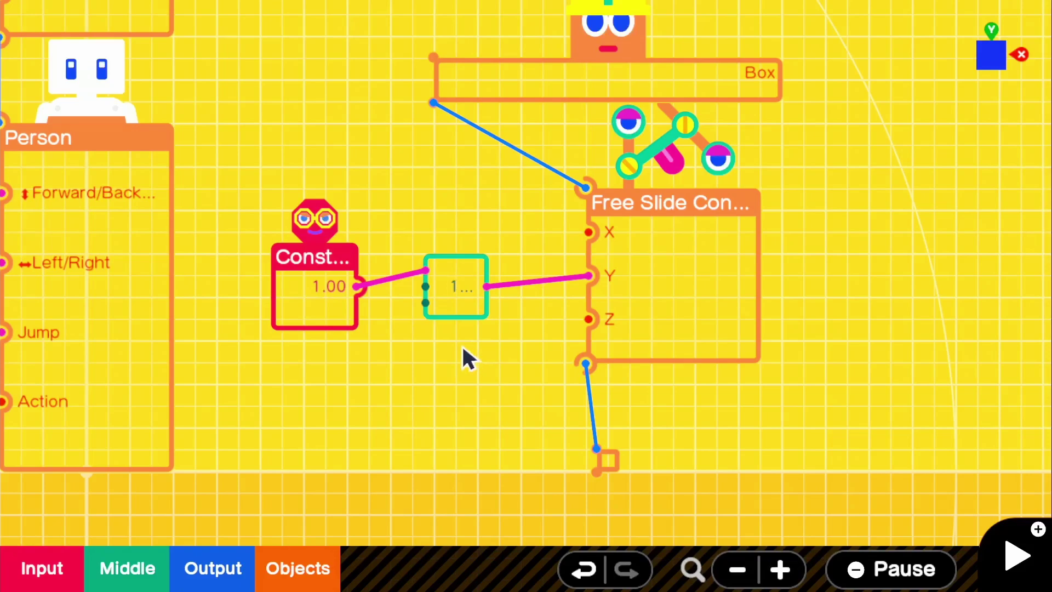
click(1016, 556)
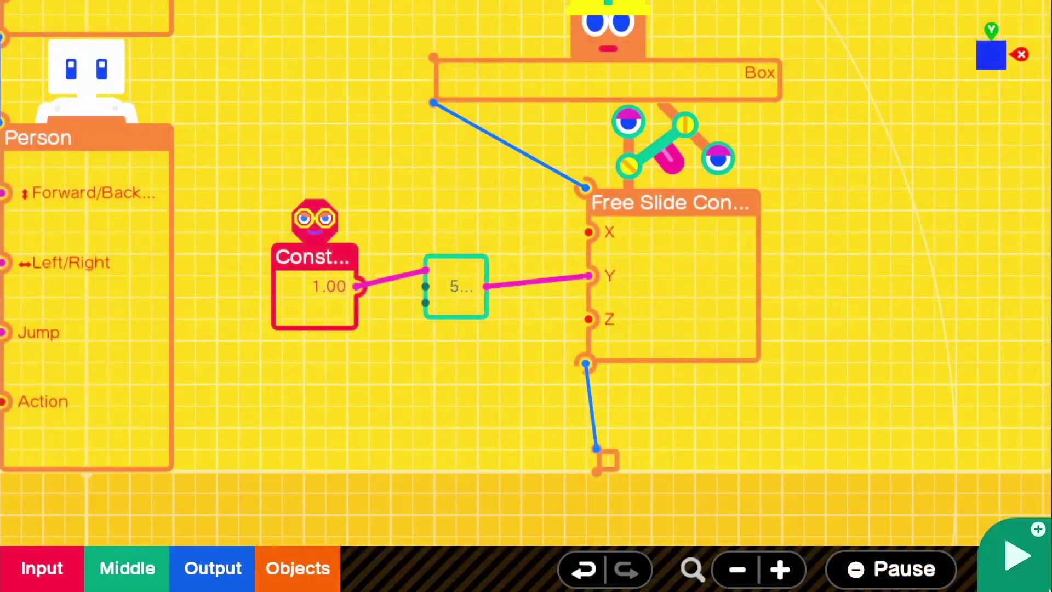
Set the Constant's output value to 0.01
scroll(391, 366, up, 3)
drag(390, 366, 583, 355)
scroll(494, 335, up, 2)
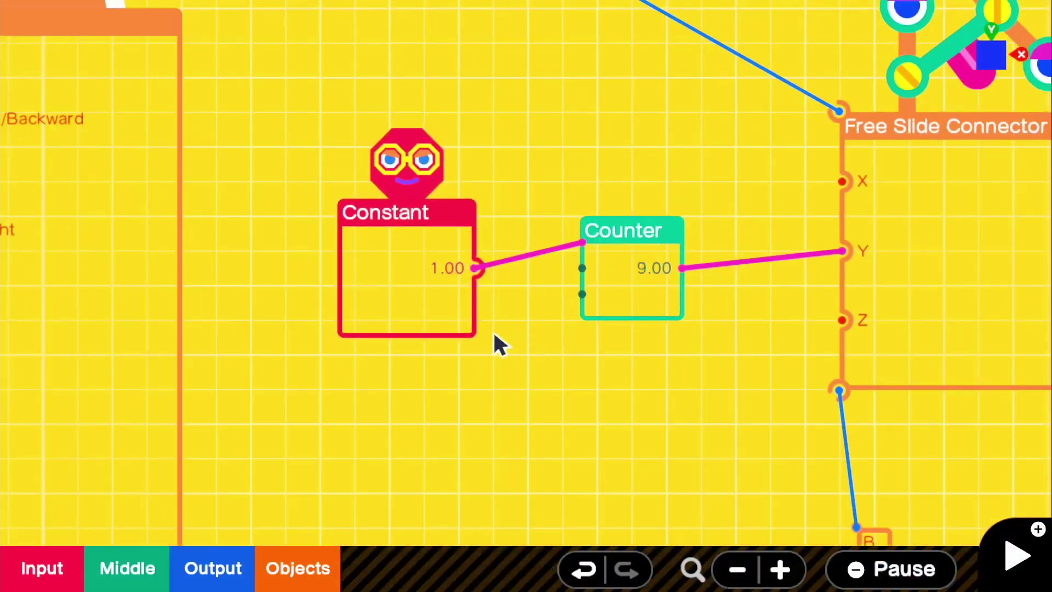
click(376, 260)
click(350, 399)
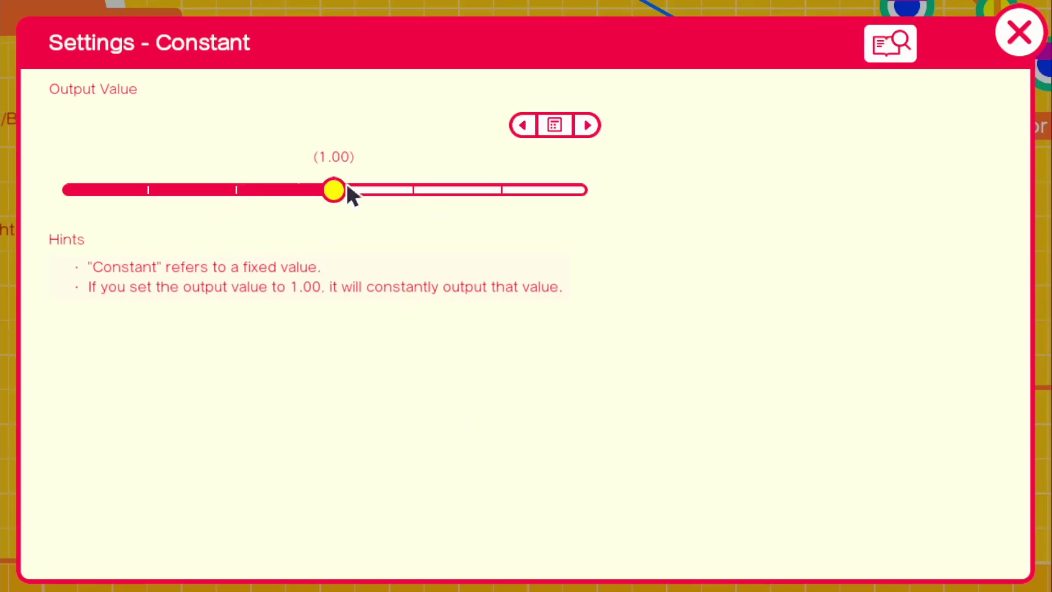
click(551, 132)
click(515, 450)
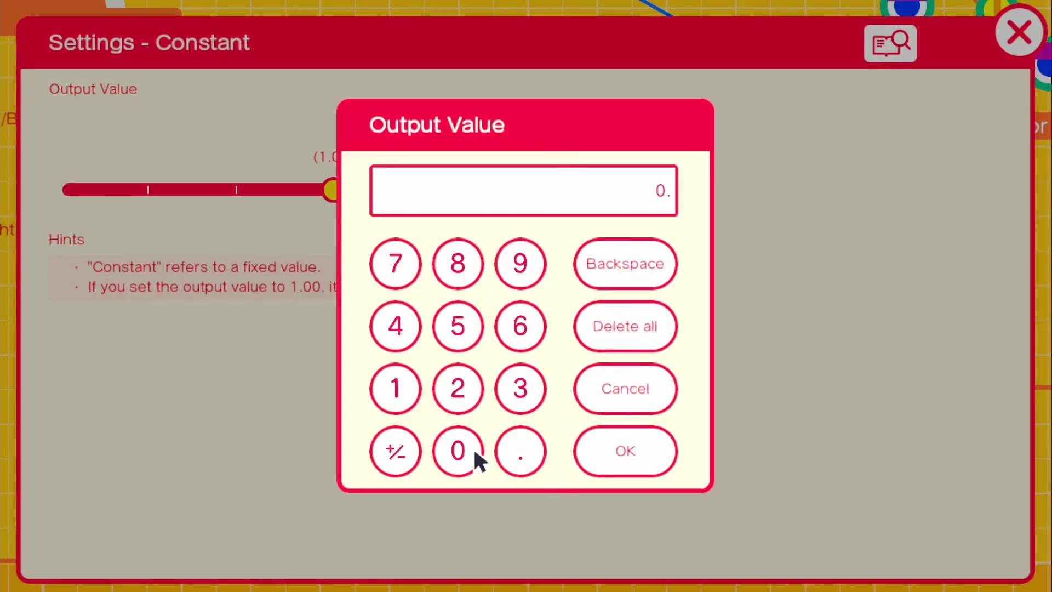
click(458, 450)
click(397, 389)
click(628, 457)
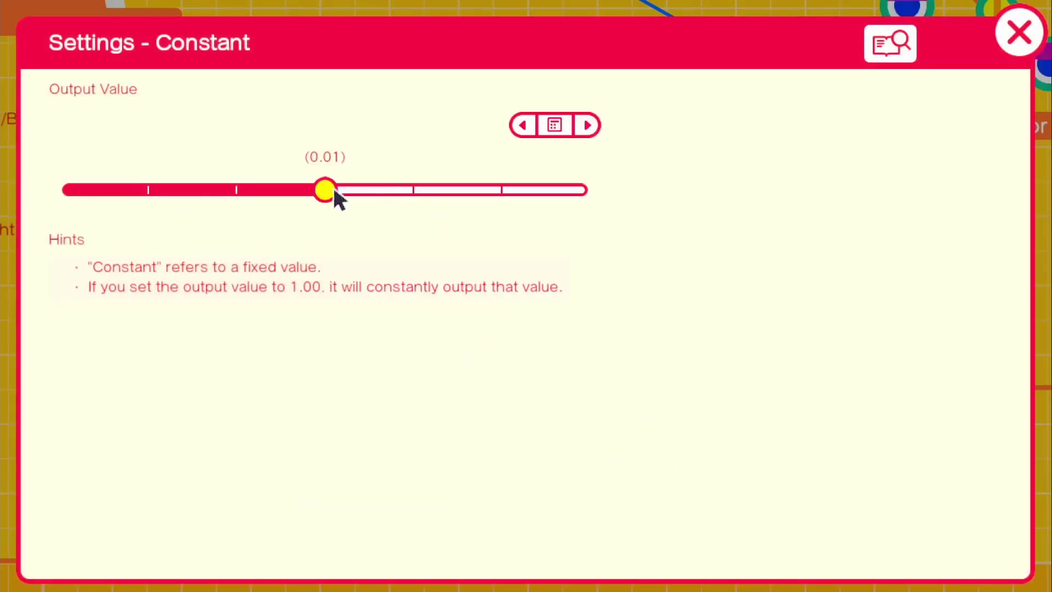
click(1009, 36)
Play-test the slower platform movement with the Person standing on the red platform, and return to the editor
drag(688, 283, 542, 356)
scroll(476, 314, up, 1)
click(1017, 556)
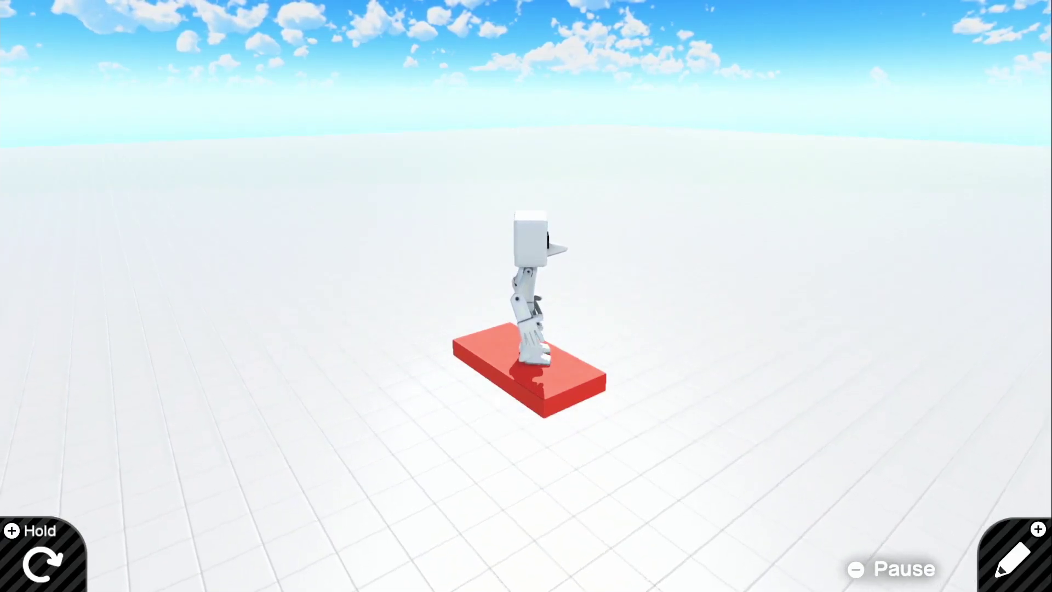
click(1043, 586)
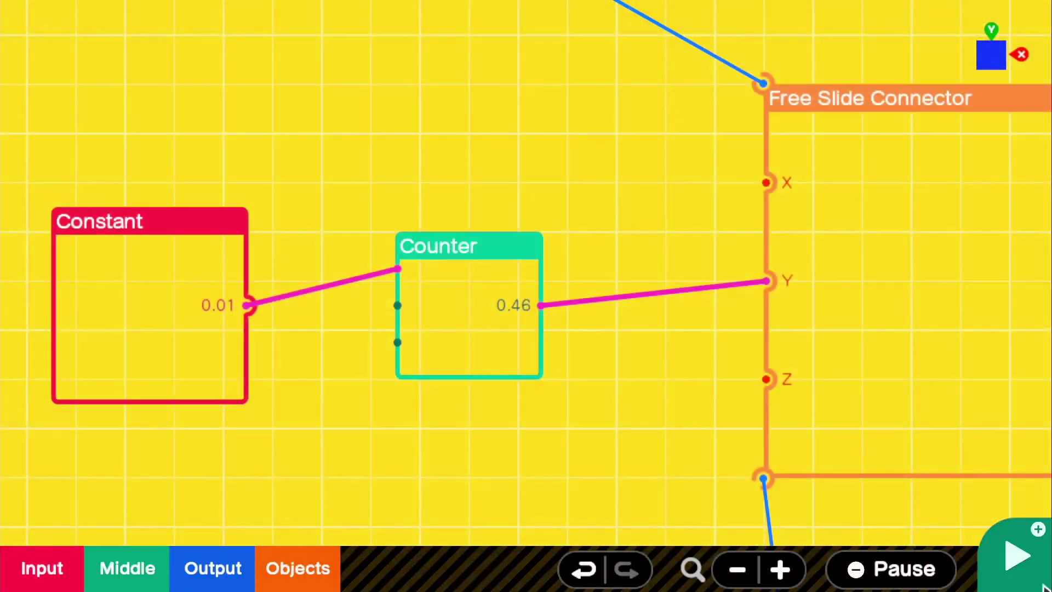
Review the Counter's starting value, mode and count timing settings
click(493, 366)
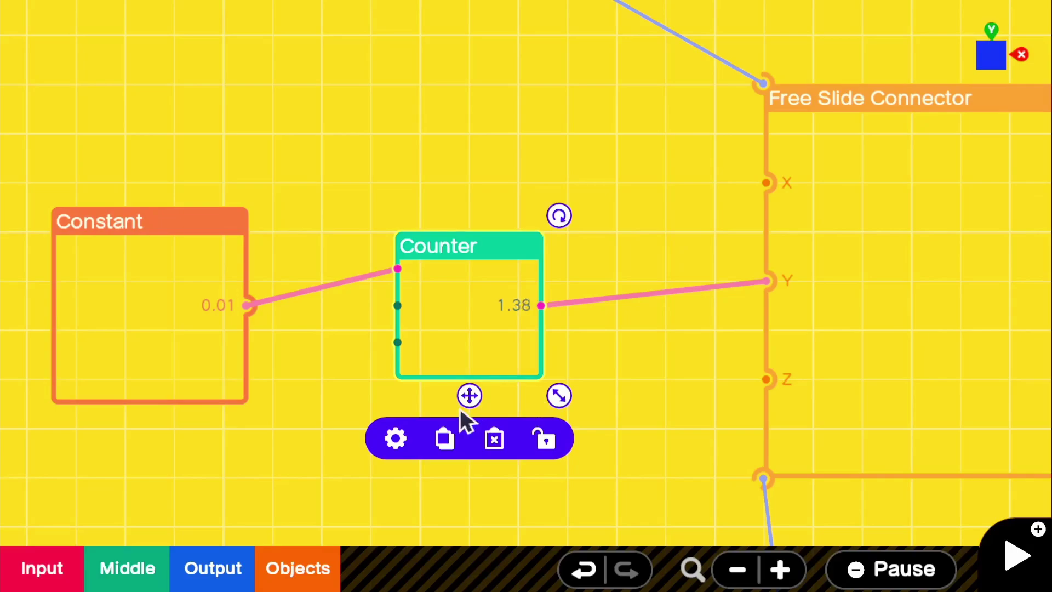
drag(583, 400, 520, 396)
drag(626, 407, 540, 408)
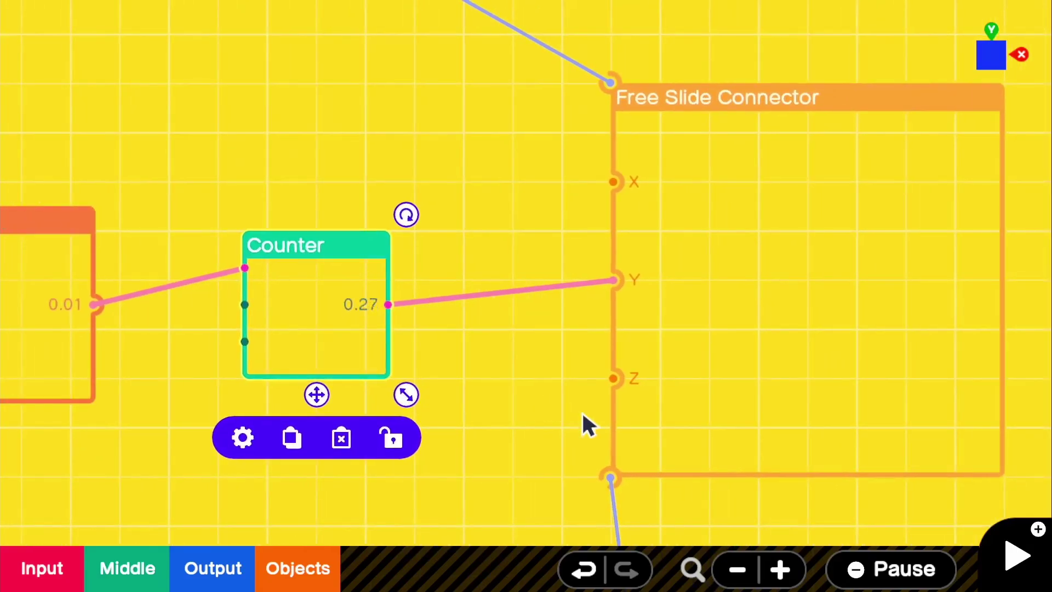
drag(641, 333, 555, 336)
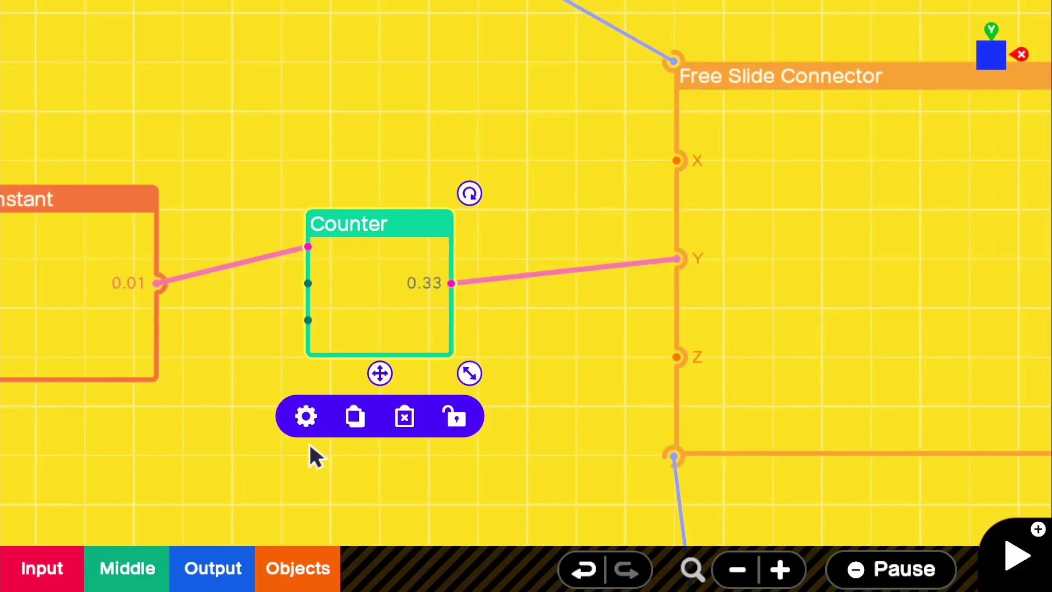
click(306, 416)
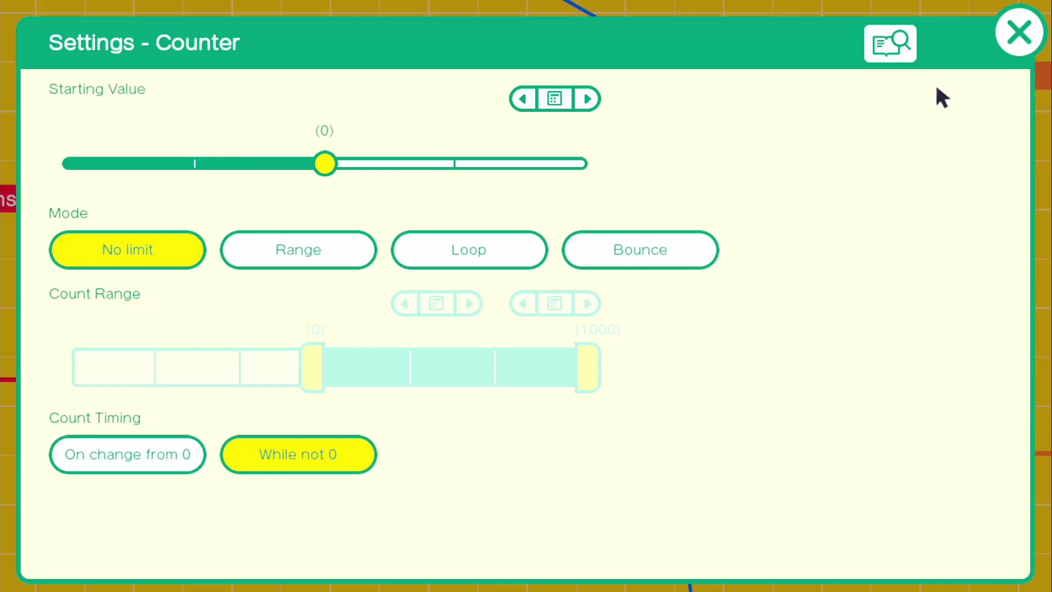
click(1020, 35)
Set the red platform Box's Y size to 0.10 m
right_drag(700, 317, 934, 240)
scroll(926, 263, down, 4)
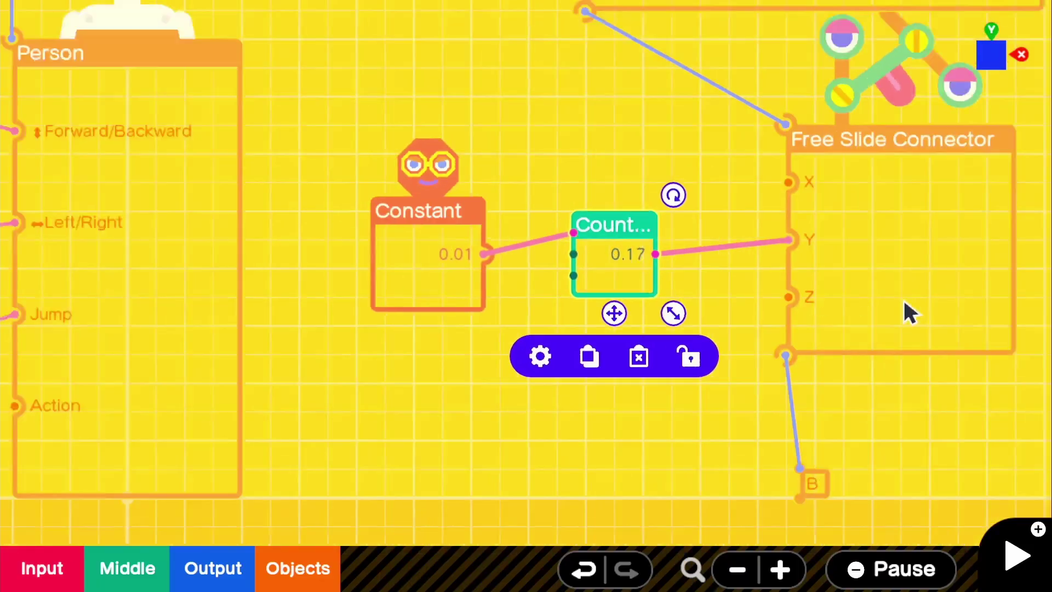
right_drag(905, 300, 689, 417)
scroll(689, 416, down, 1)
click(541, 165)
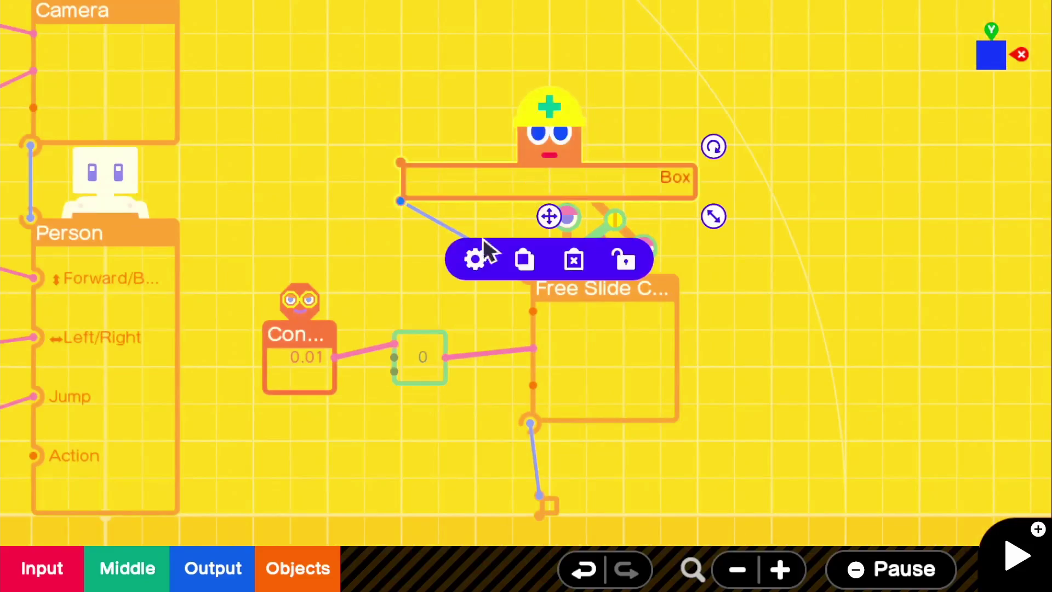
click(477, 255)
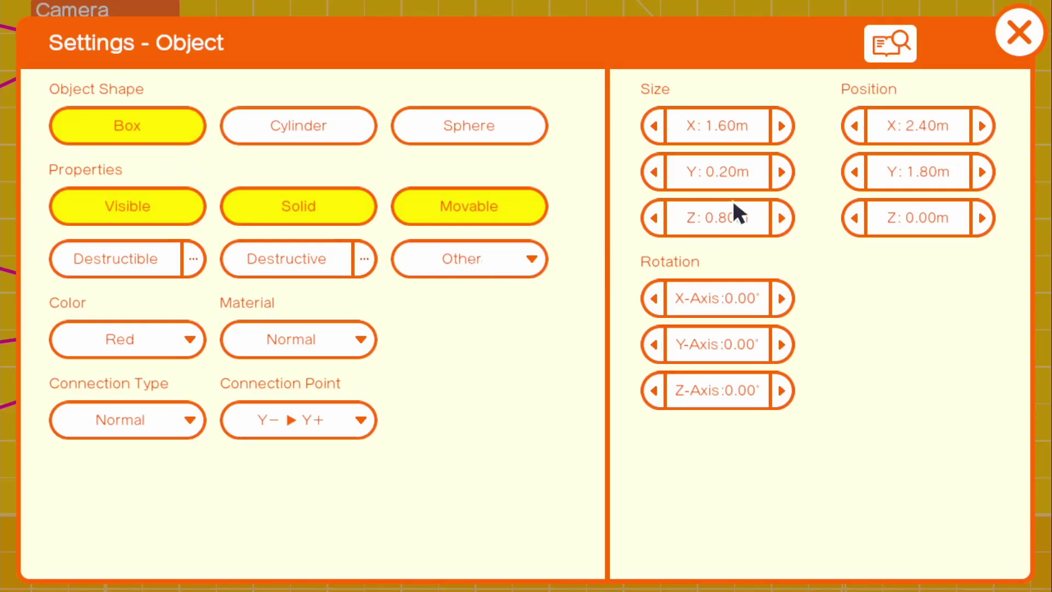
click(782, 172)
click(782, 172)
click(782, 171)
click(782, 172)
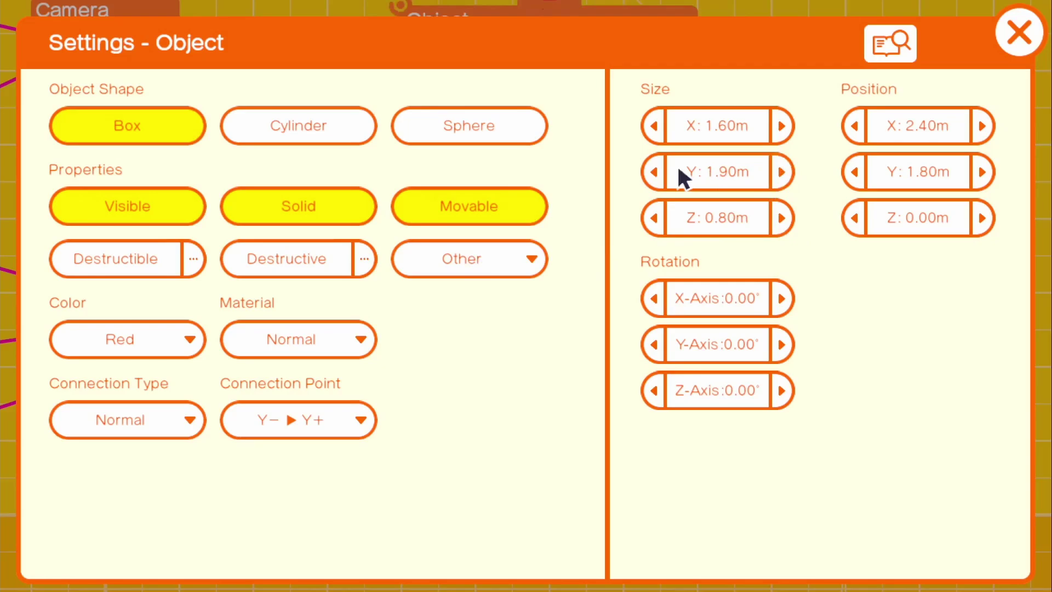
click(662, 170)
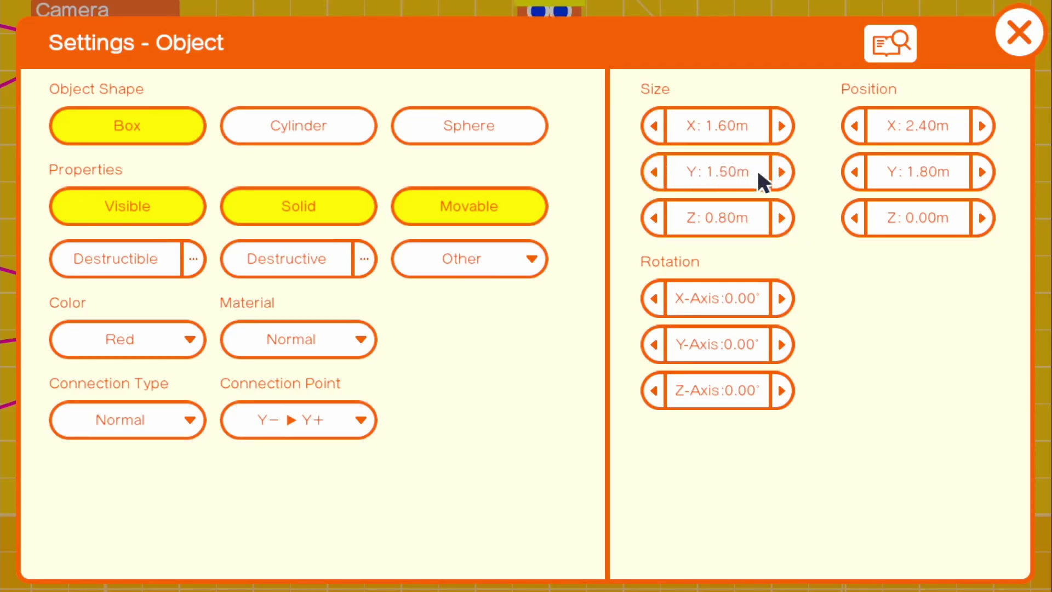
click(648, 175)
click(647, 177)
Increase the red platform's Z size and run the game to try the wider platform with the Person standing on it
click(784, 216)
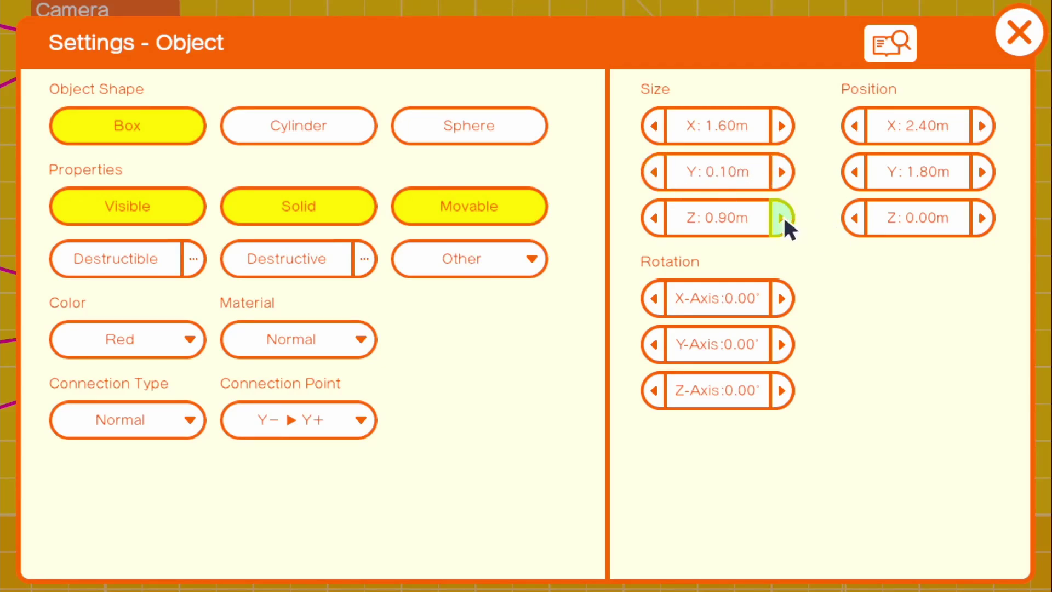
click(783, 216)
click(783, 215)
click(783, 215)
click(783, 216)
click(654, 216)
click(654, 216)
click(1025, 48)
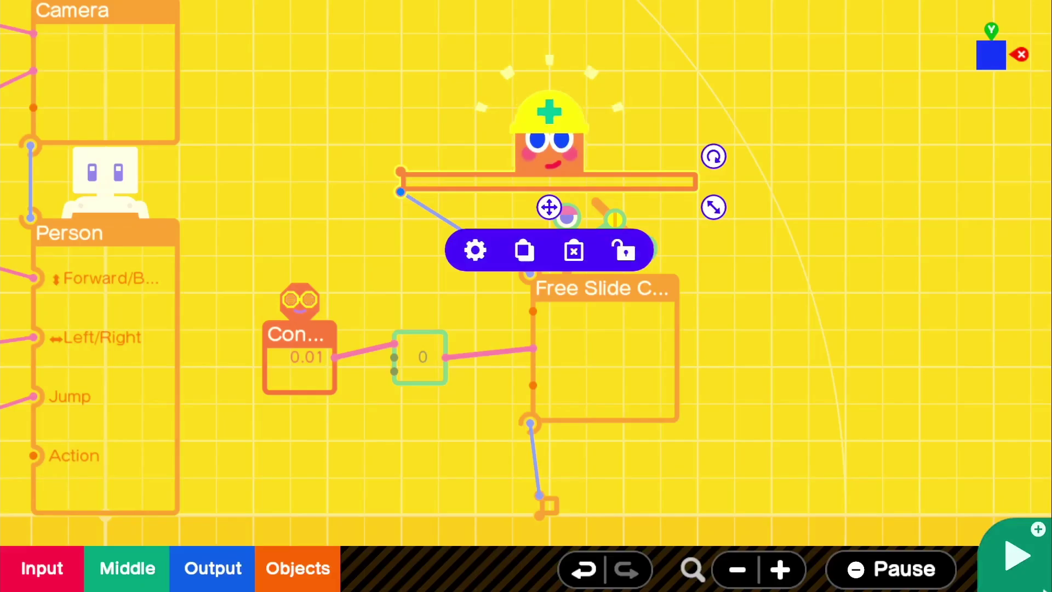
key(plus)
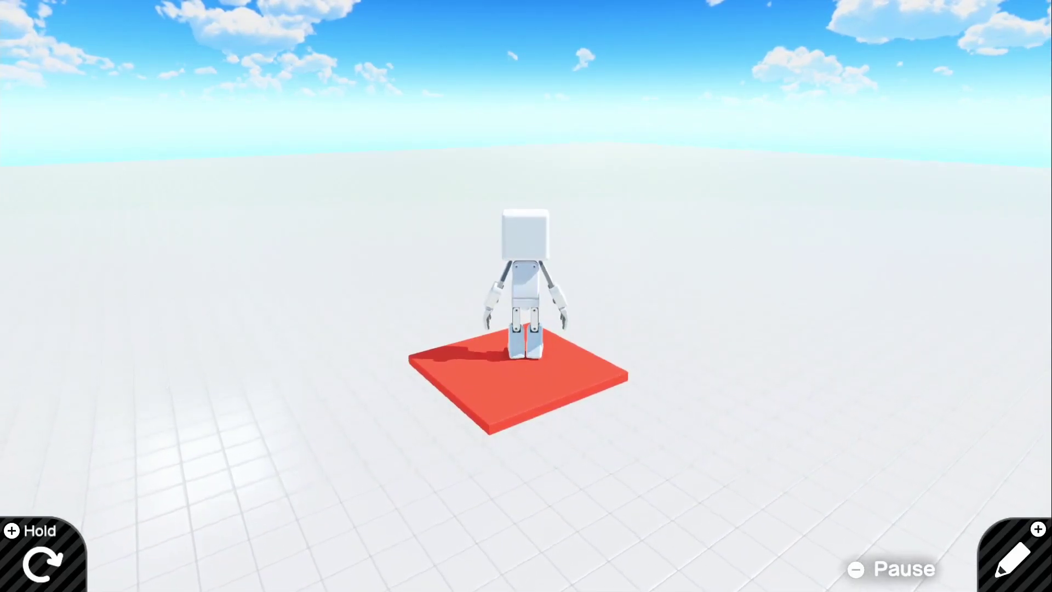
key(plus)
Rewire the Counter's output from the Free Slide Connector's Y port to its Z port and play-test the platform's movement
scroll(636, 527, up, 3)
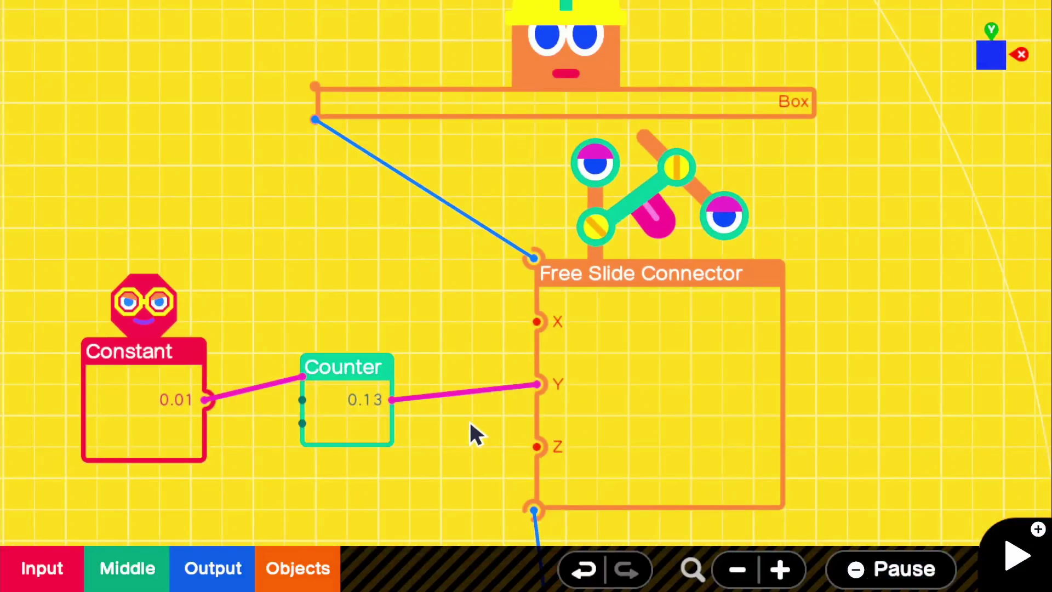
click(468, 393)
click(479, 422)
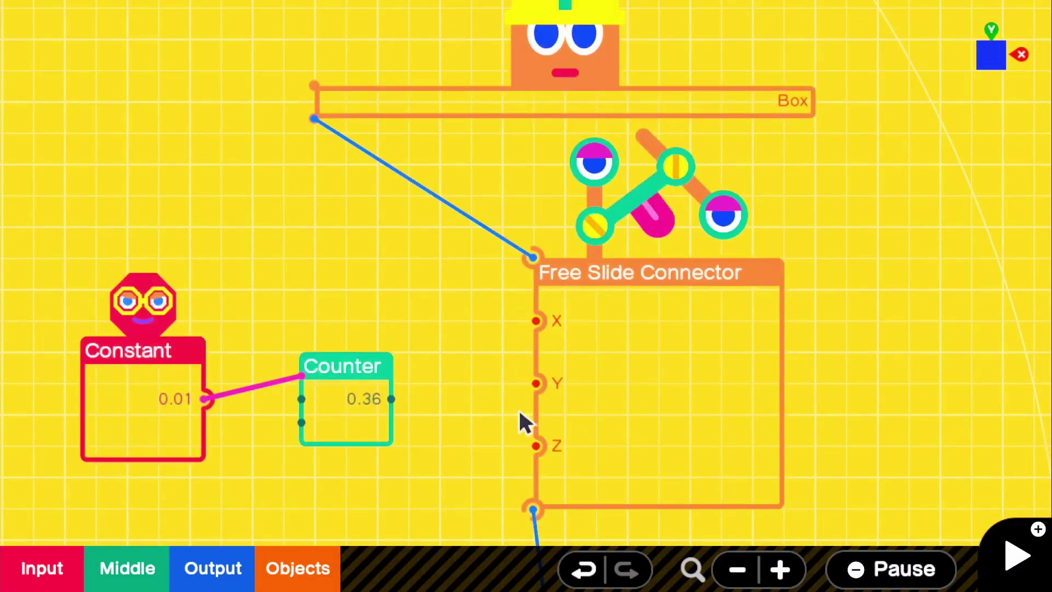
drag(392, 399, 535, 445)
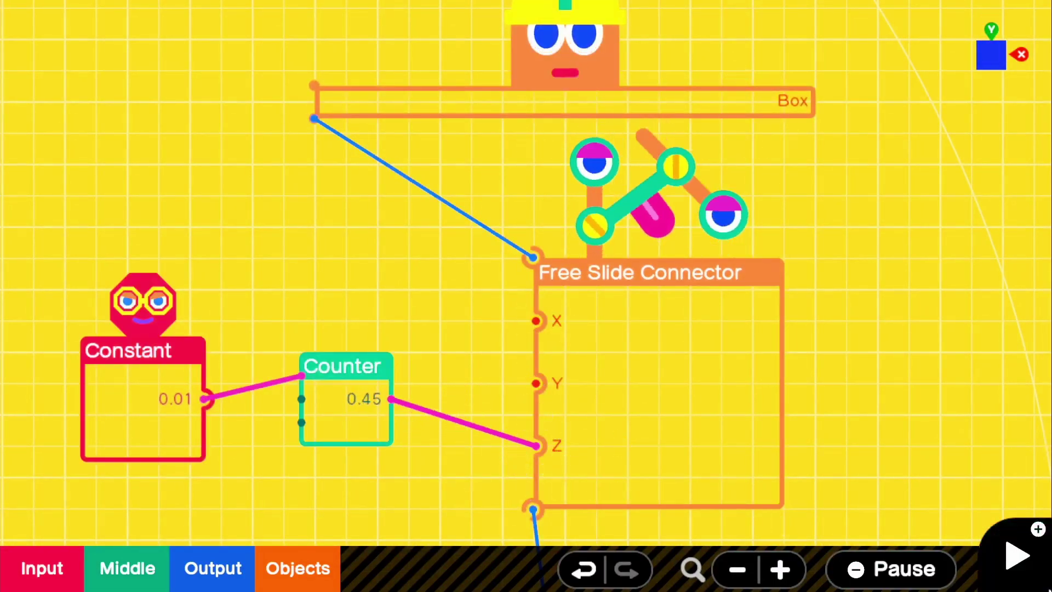
key(plus)
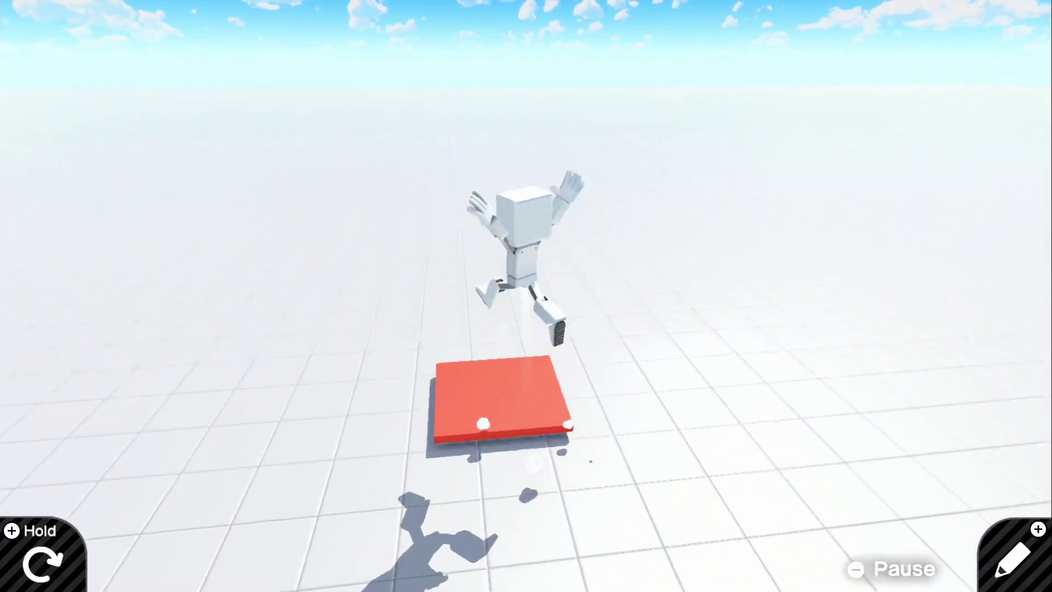
key(plus)
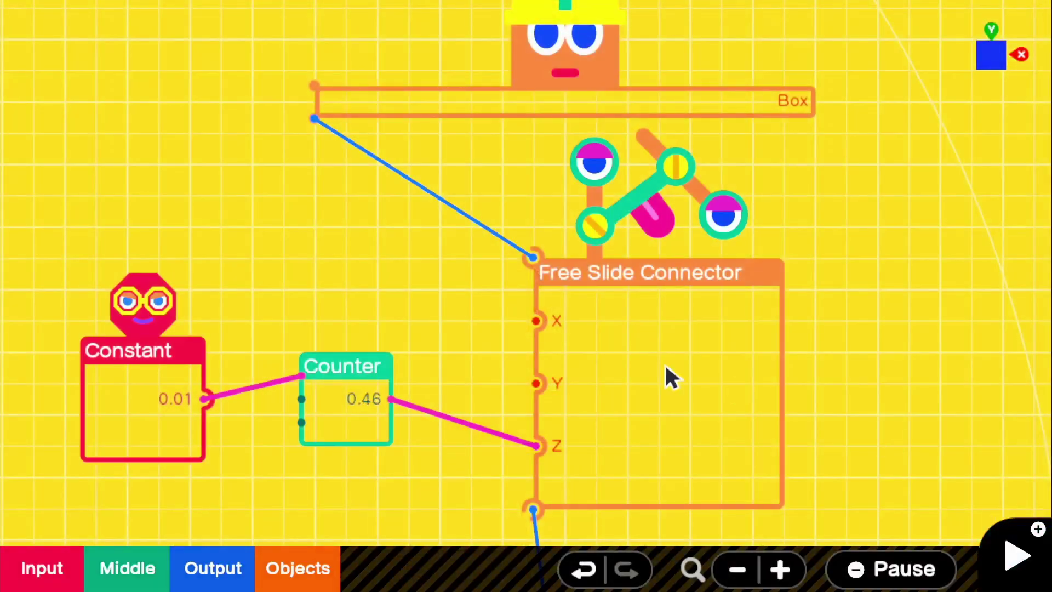
Set the Counter's mode to Bounce with a count range from 0 to 9
scroll(665, 365, down, 3)
scroll(665, 366, right, 2)
click(366, 289)
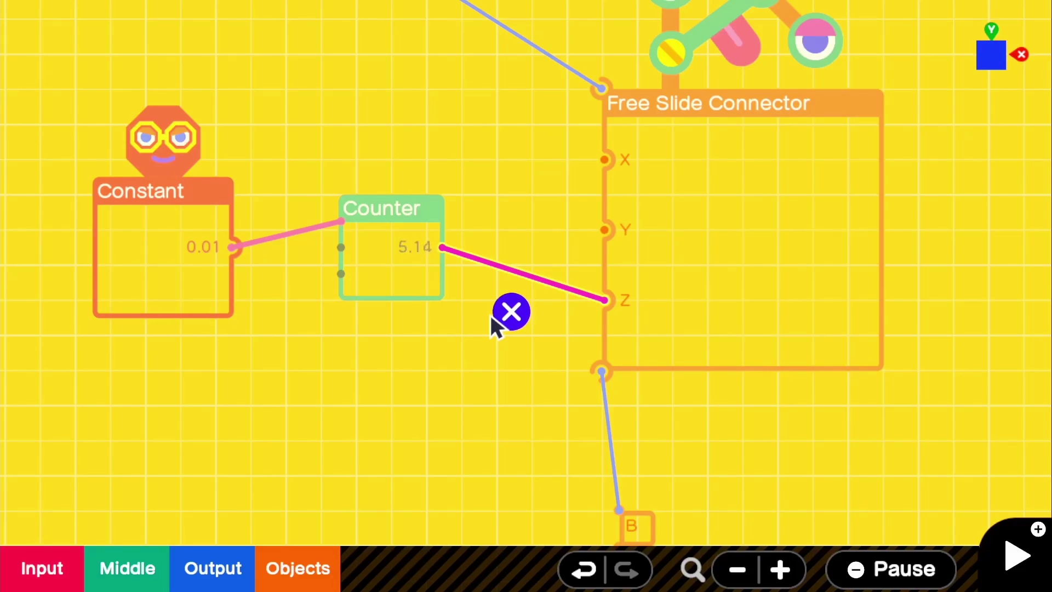
click(356, 344)
drag(370, 345, 504, 336)
scroll(504, 334, up, 3)
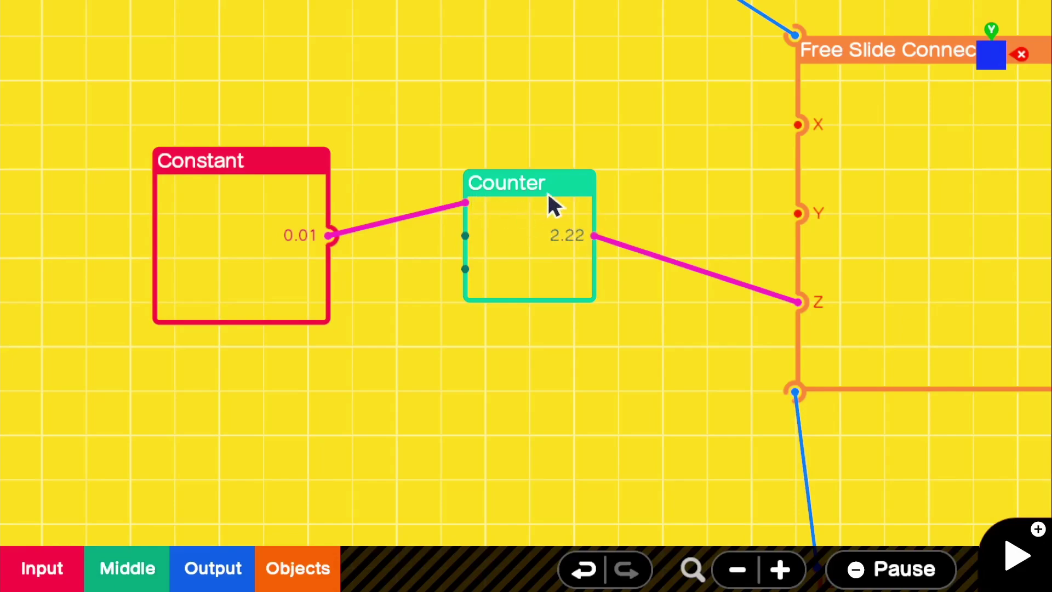
click(546, 191)
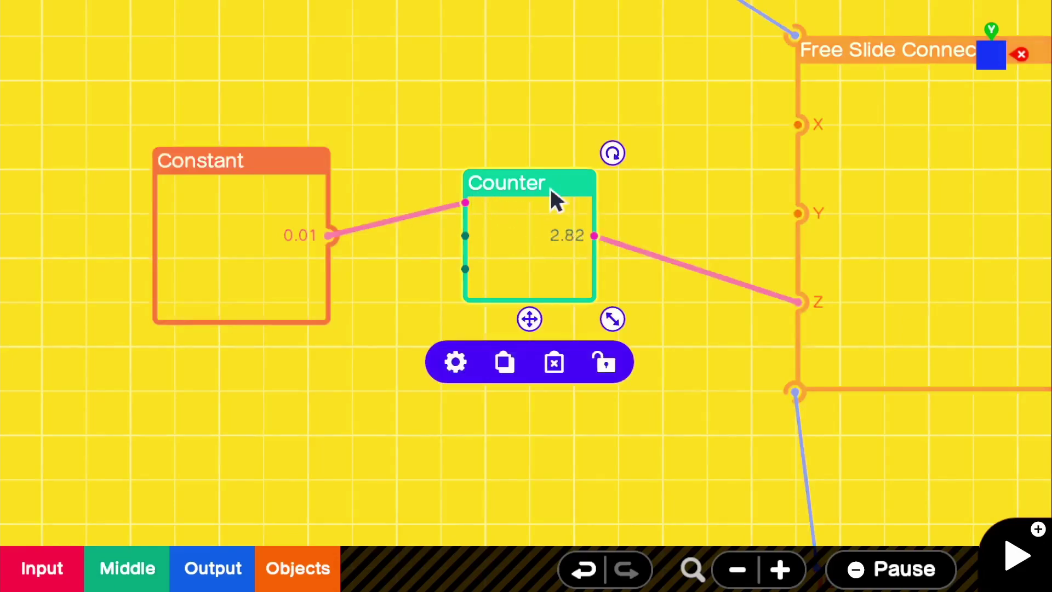
click(455, 362)
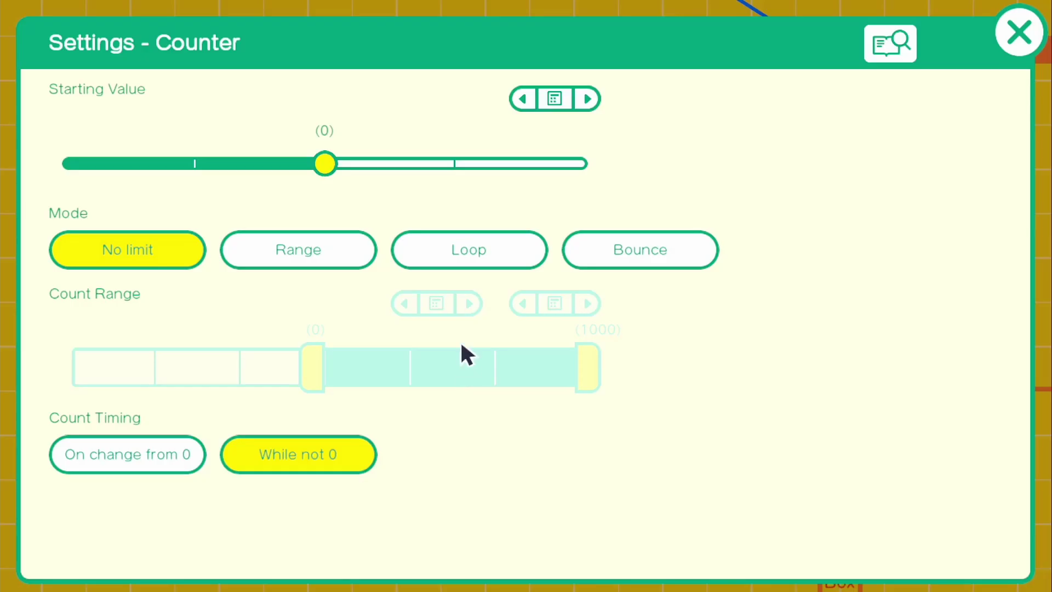
click(631, 256)
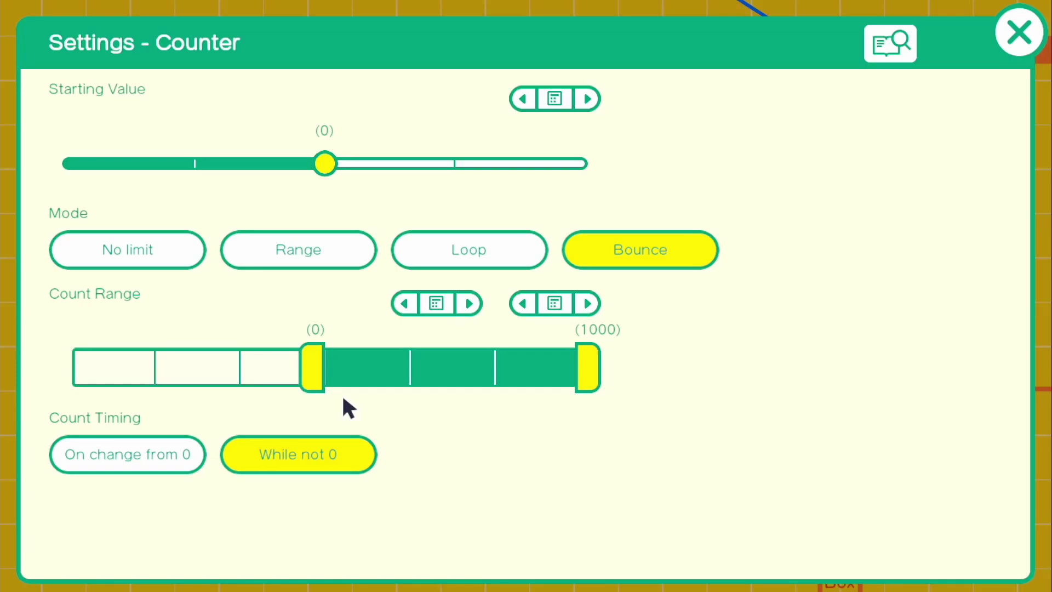
drag(582, 369, 511, 368)
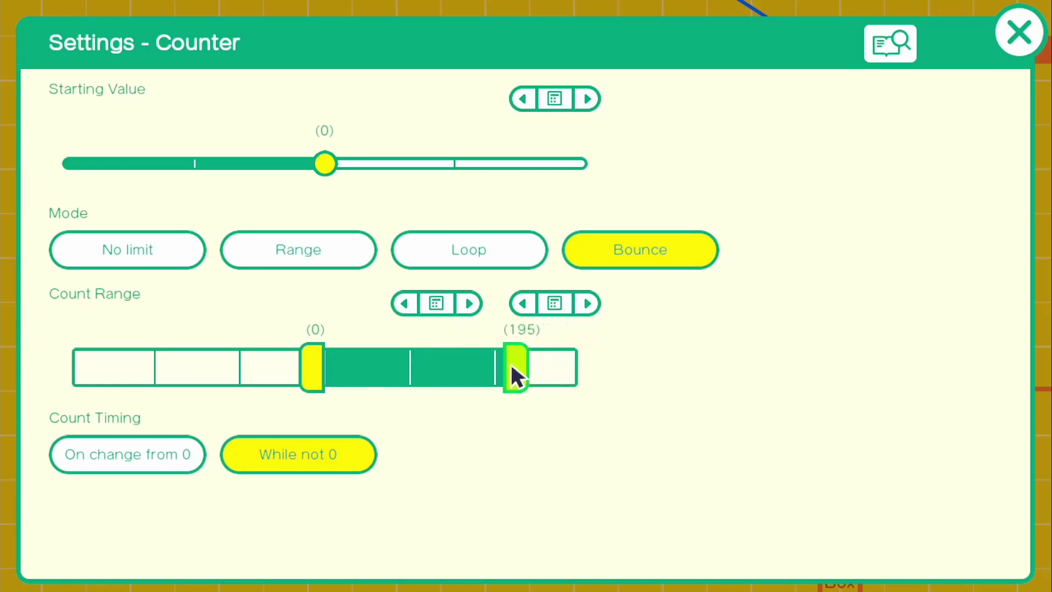
drag(446, 364, 414, 370)
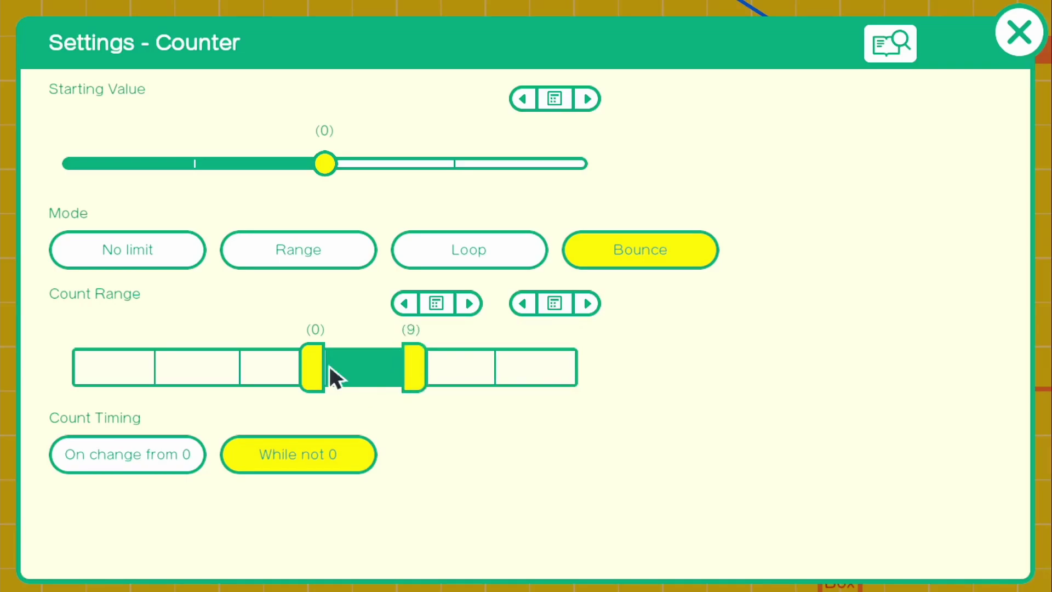
click(1018, 32)
Rewire the Counter's output from the Free Slide Connector's Z port to its Y port and play-test the bouncing platform
click(699, 274)
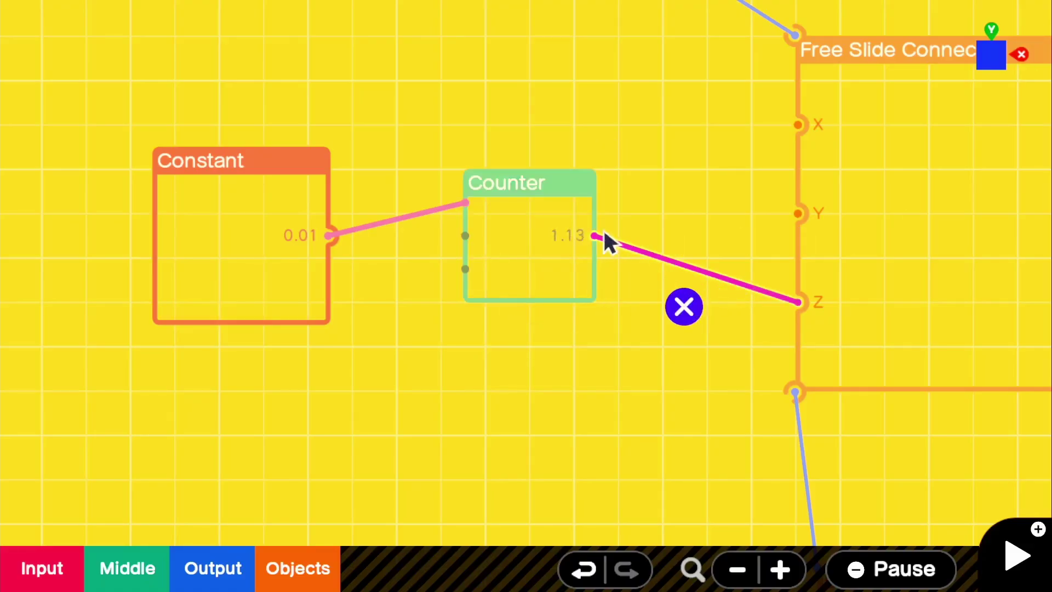
click(681, 305)
drag(599, 253, 737, 225)
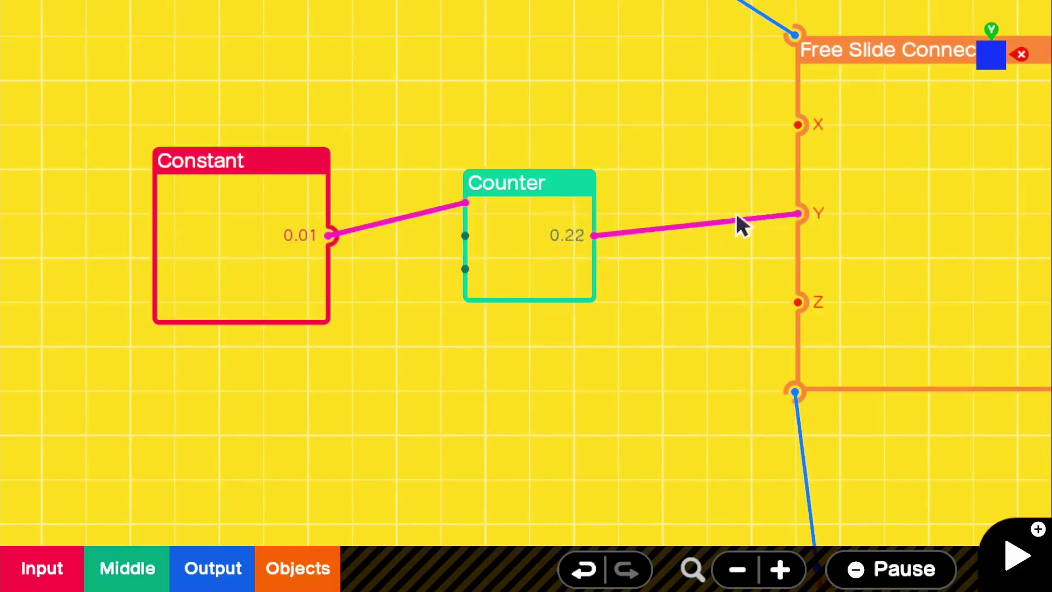
key(plus)
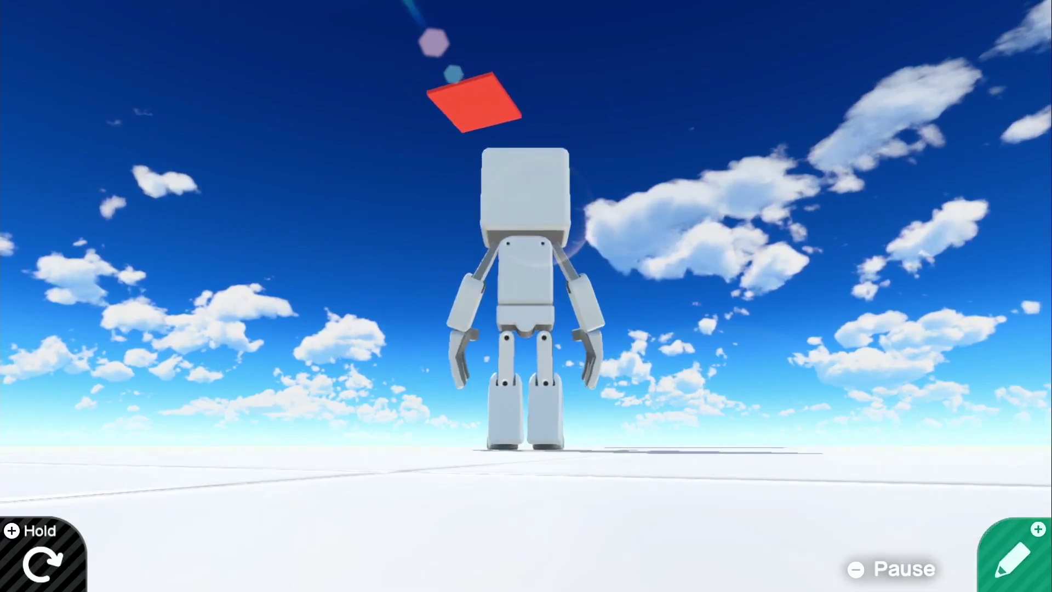
key(plus)
Lower the upper limit of the Counter's count range to 2 and play-test the platform's vertical bounce
scroll(603, 241, right, 2)
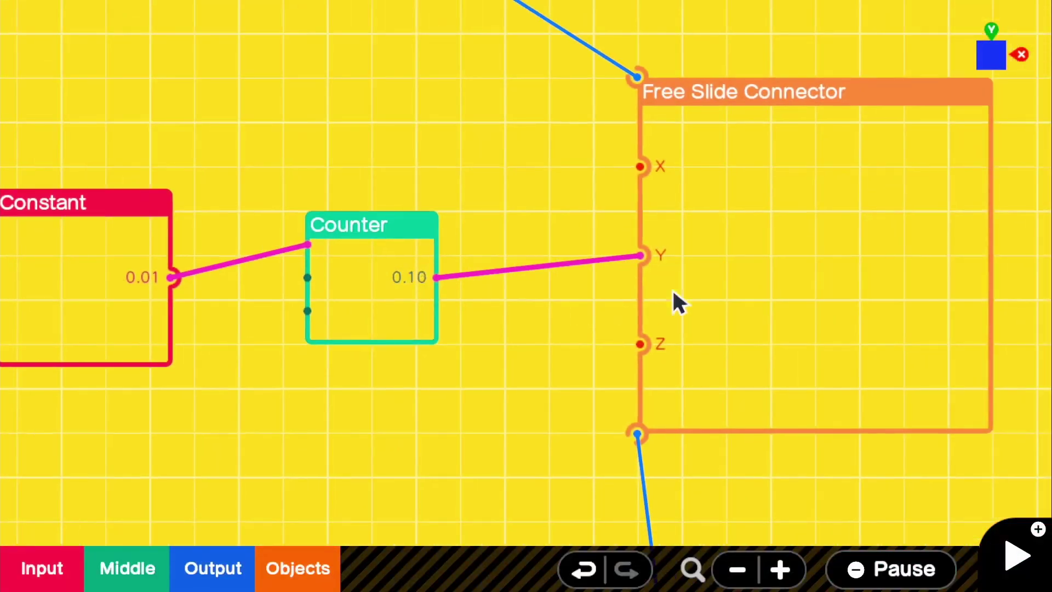
click(426, 261)
click(298, 404)
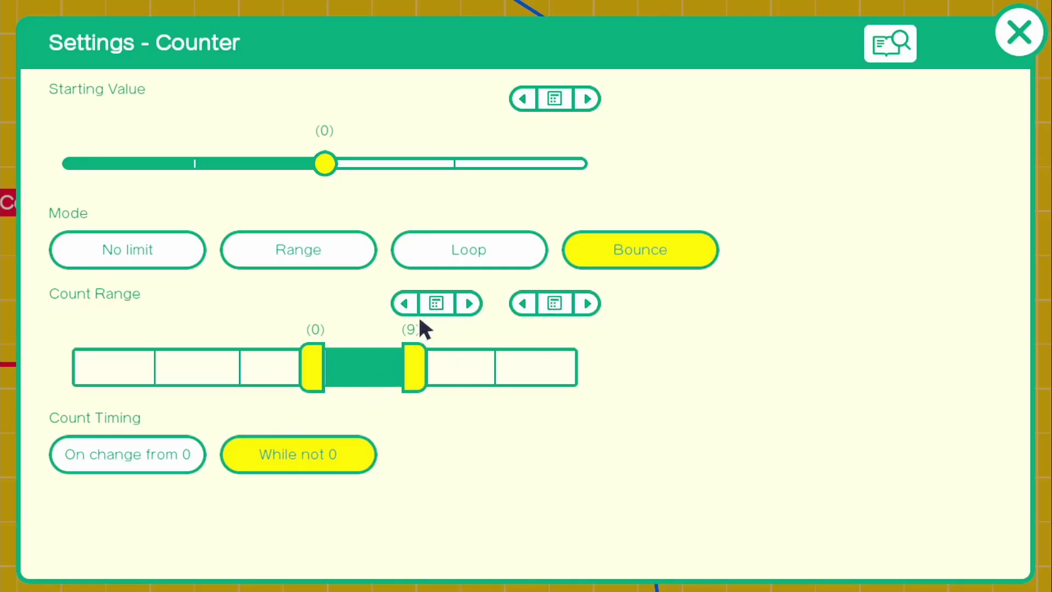
click(523, 307)
click(524, 307)
click(523, 307)
click(524, 304)
click(523, 304)
click(523, 305)
click(523, 305)
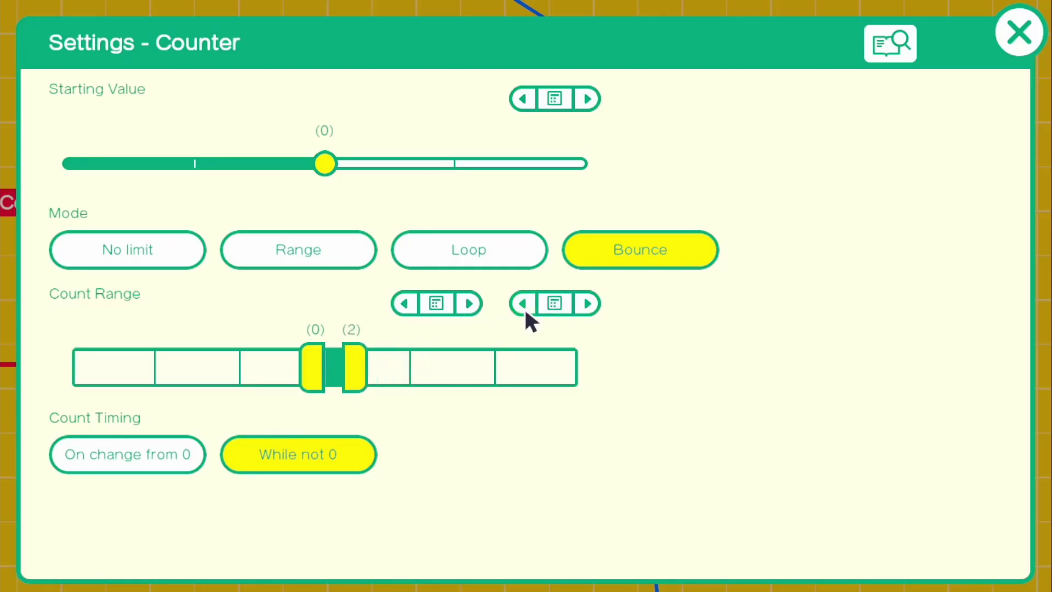
click(1019, 33)
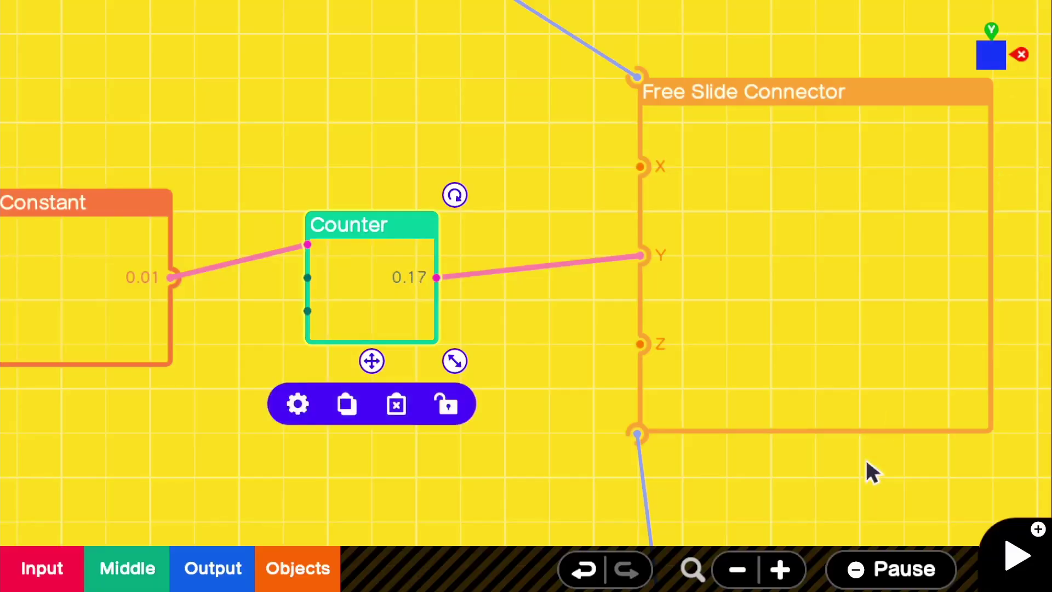
click(1006, 545)
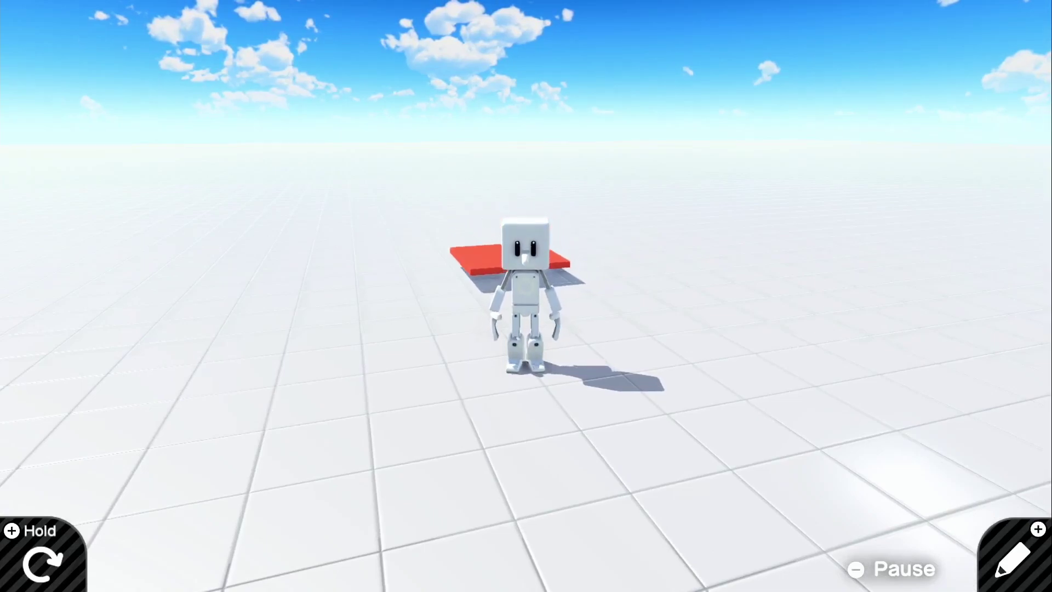
click(1042, 586)
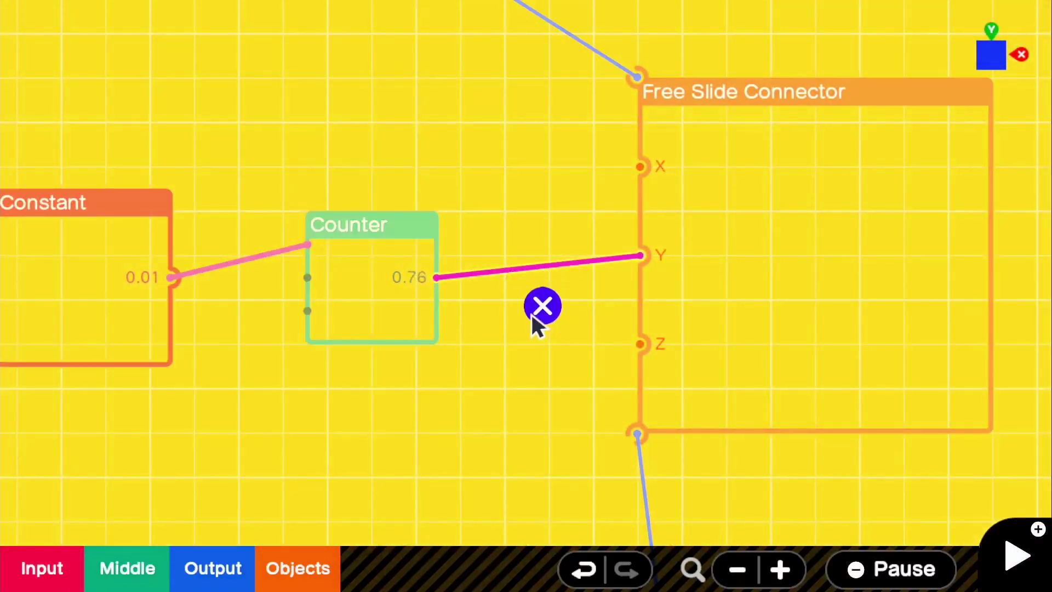
Reconnect the Counter's output to the Free Slide Connector's Z port instead of Y and play-test the bounce along Z
click(532, 316)
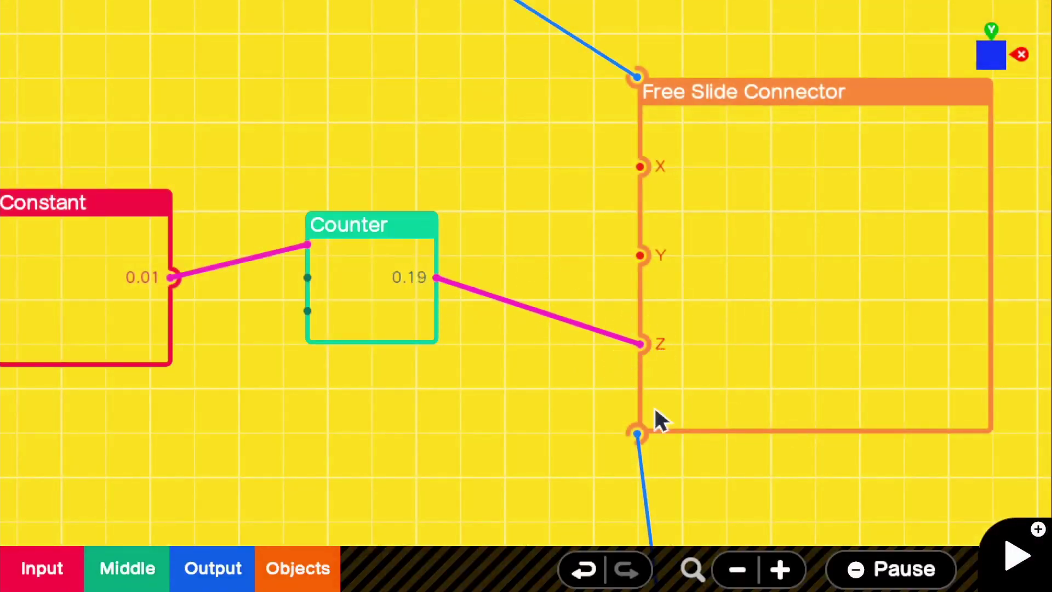
click(1049, 589)
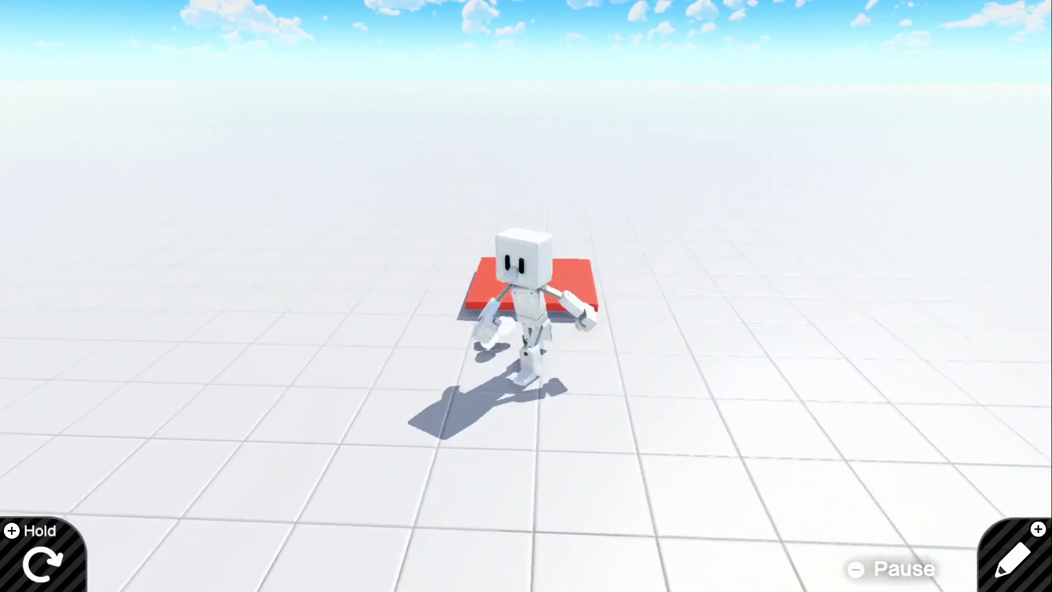
key(plus)
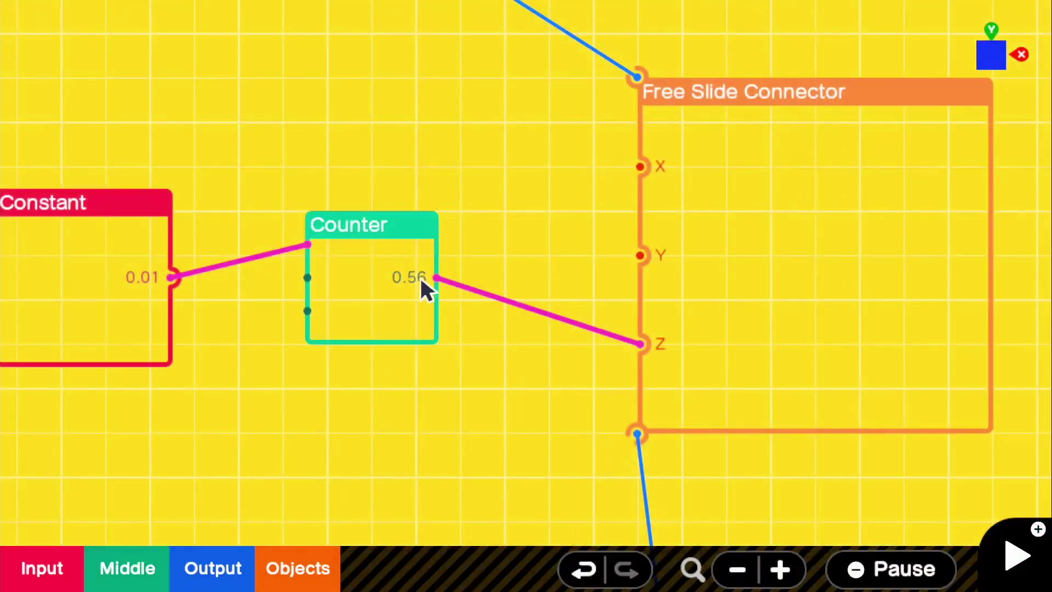
Move the red platform Box a little higher and away from the Free Slide Connector
scroll(421, 281, down, 5)
drag(549, 236, 475, 285)
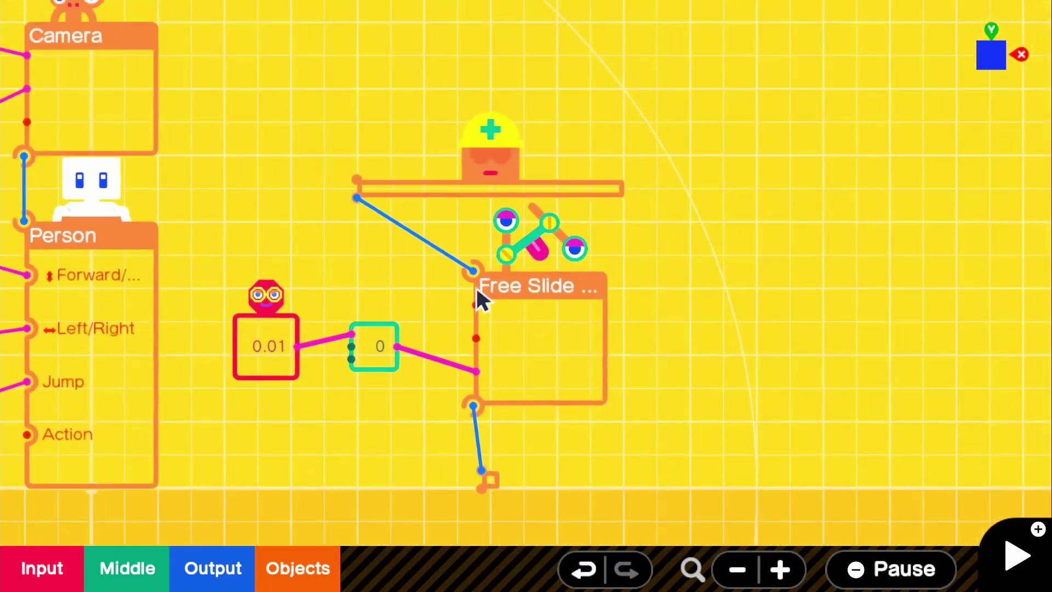
scroll(482, 279, down, 2)
scroll(482, 277, up, 5)
scroll(514, 334, down, 3)
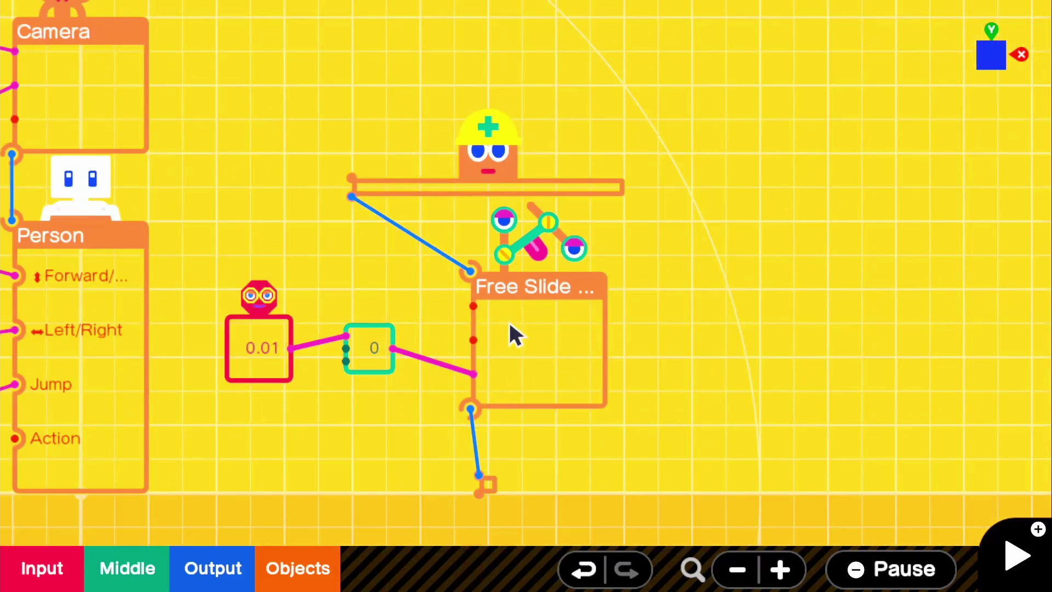
click(515, 203)
drag(493, 221, 454, 161)
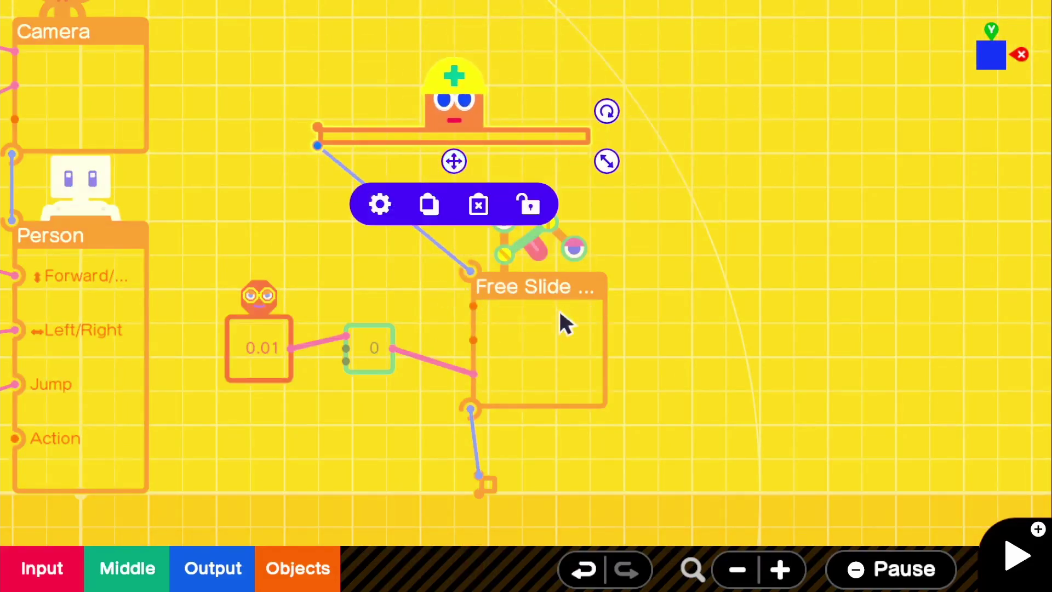
Move the small Box linked to the Free Slide Connector from below it up to beside the connector's upper corner
drag(572, 348, 573, 369)
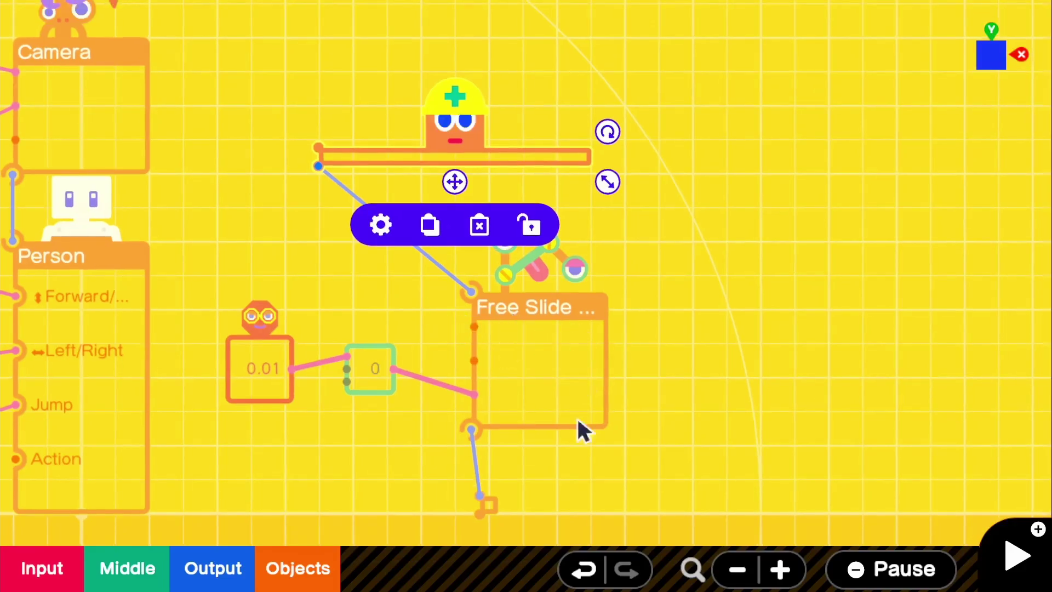
click(486, 508)
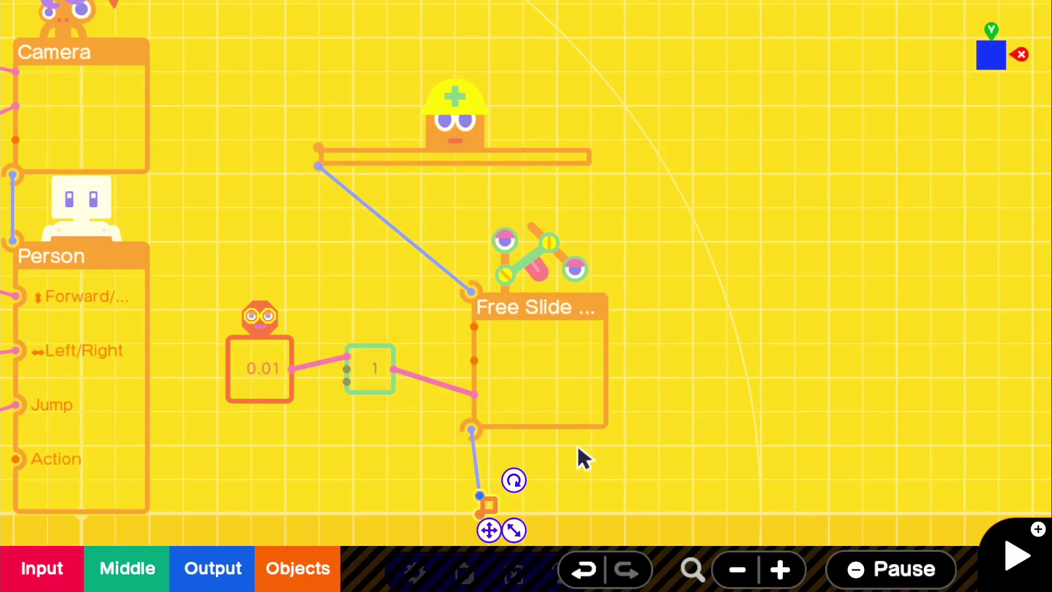
drag(578, 448, 626, 431)
drag(532, 517, 532, 388)
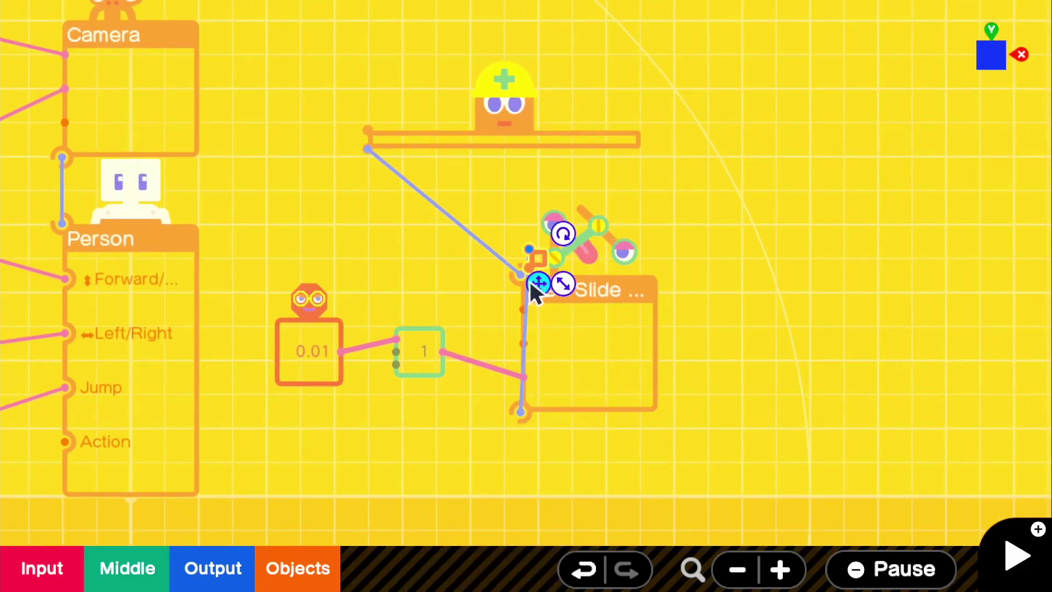
click(524, 264)
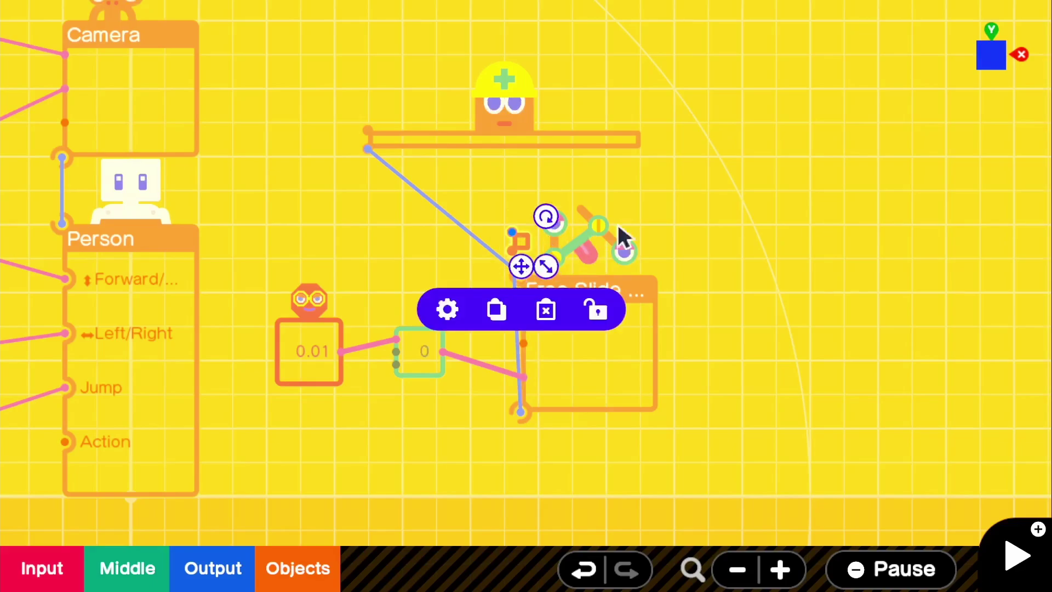
Play-test the raised platform by running the Person towards it, jumping on and riding it, and return to editing
key(plus)
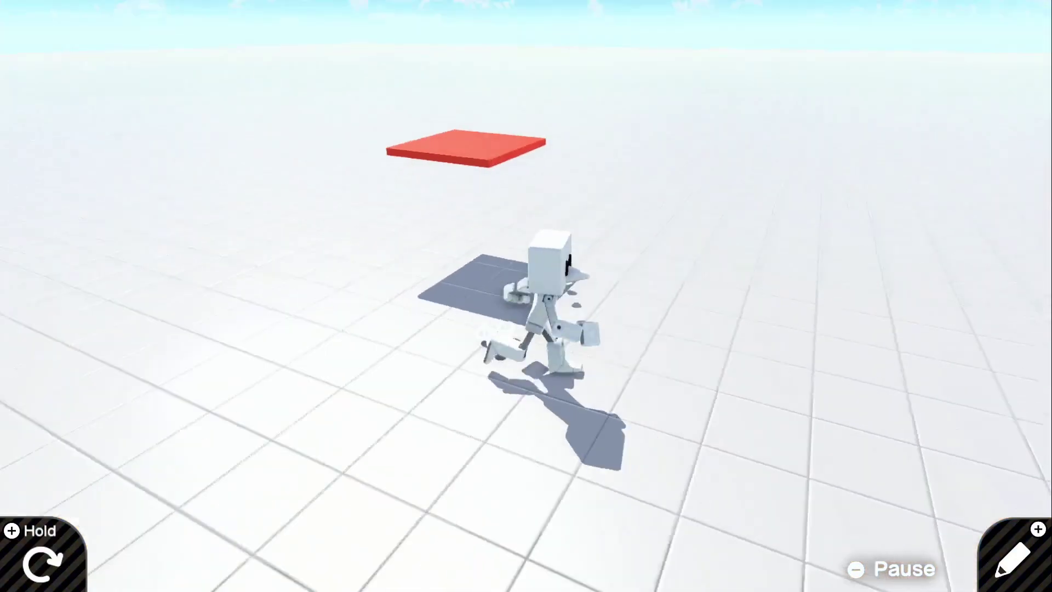
key(Up)
key(a)
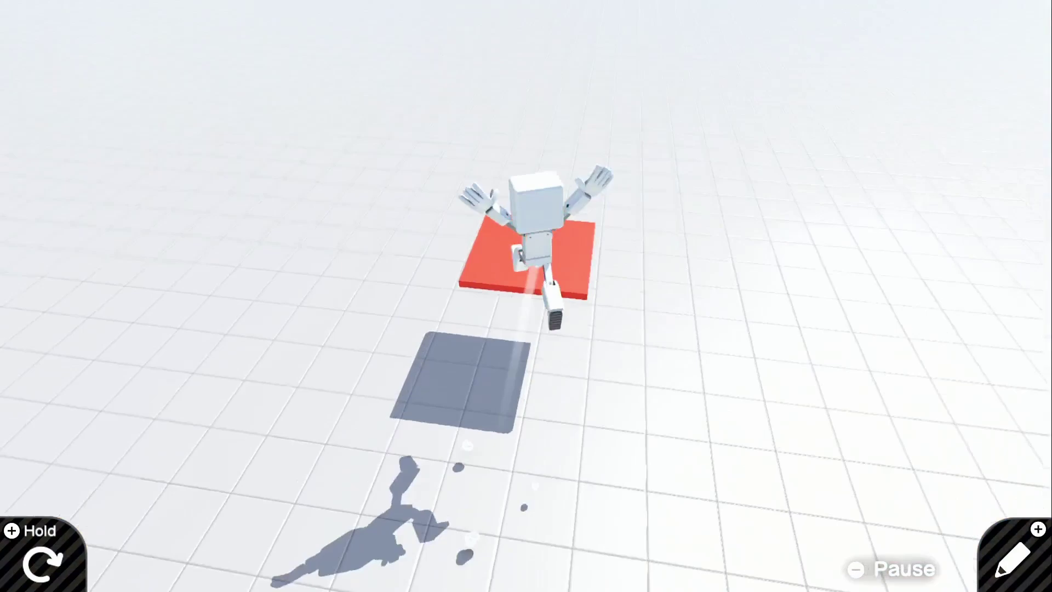
key(Up)
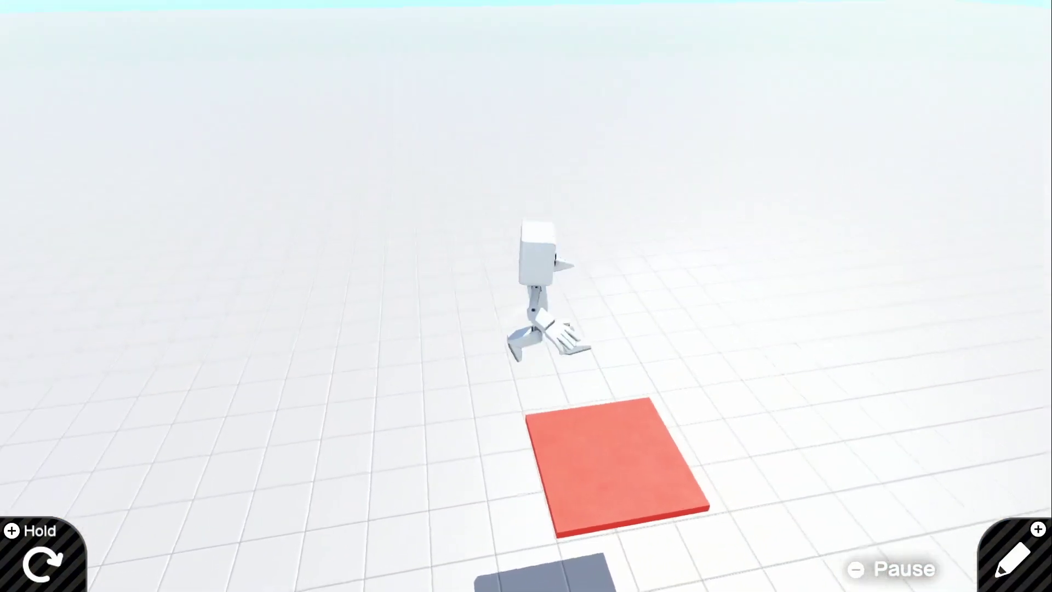
key(Down)
key(plus)
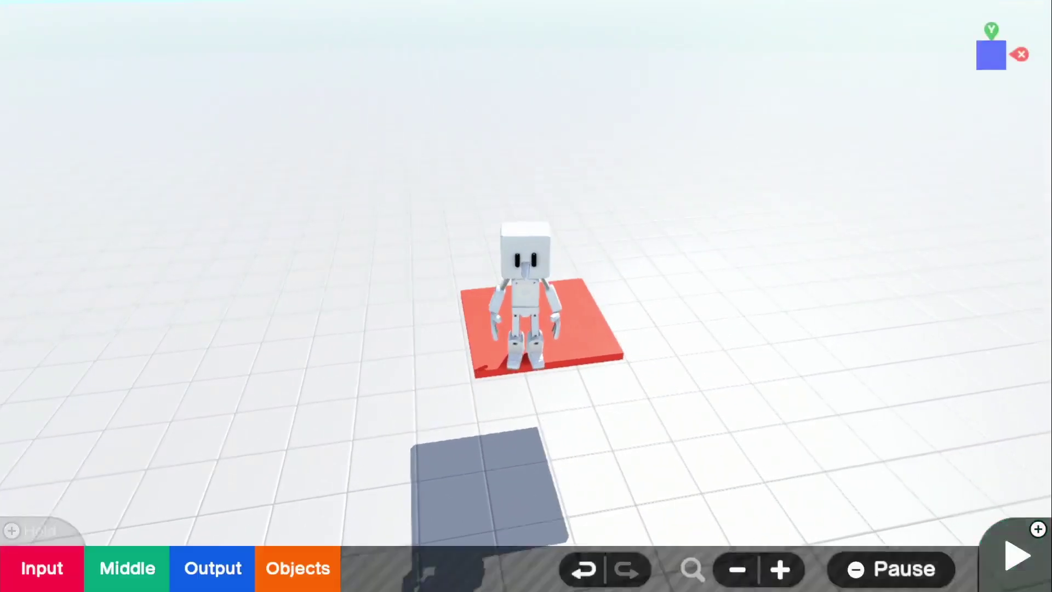
Set the Constant's output value to 0.02 and play-test the platform's speed
click(299, 357)
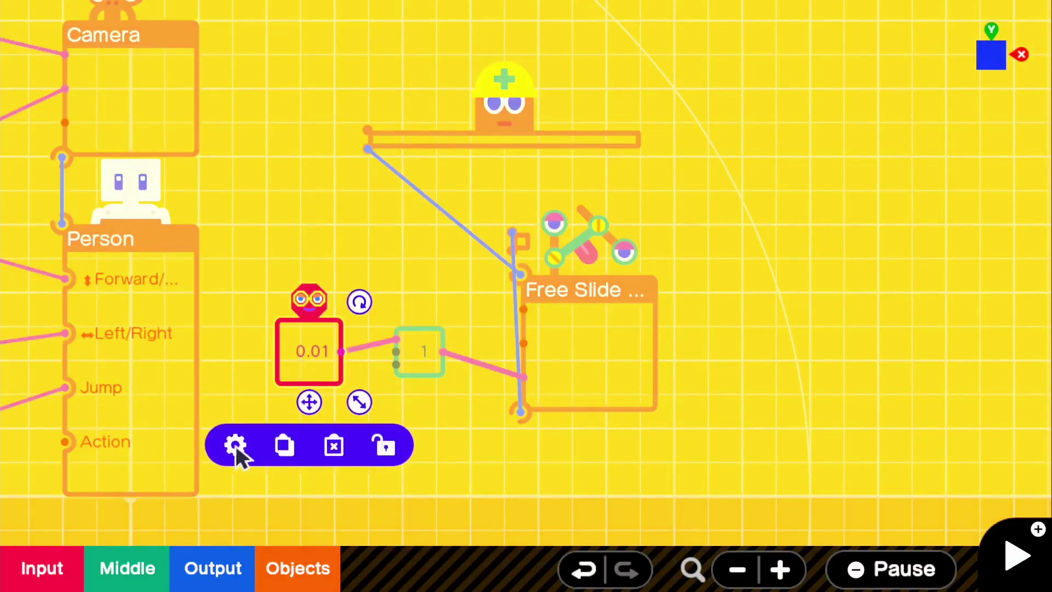
click(235, 445)
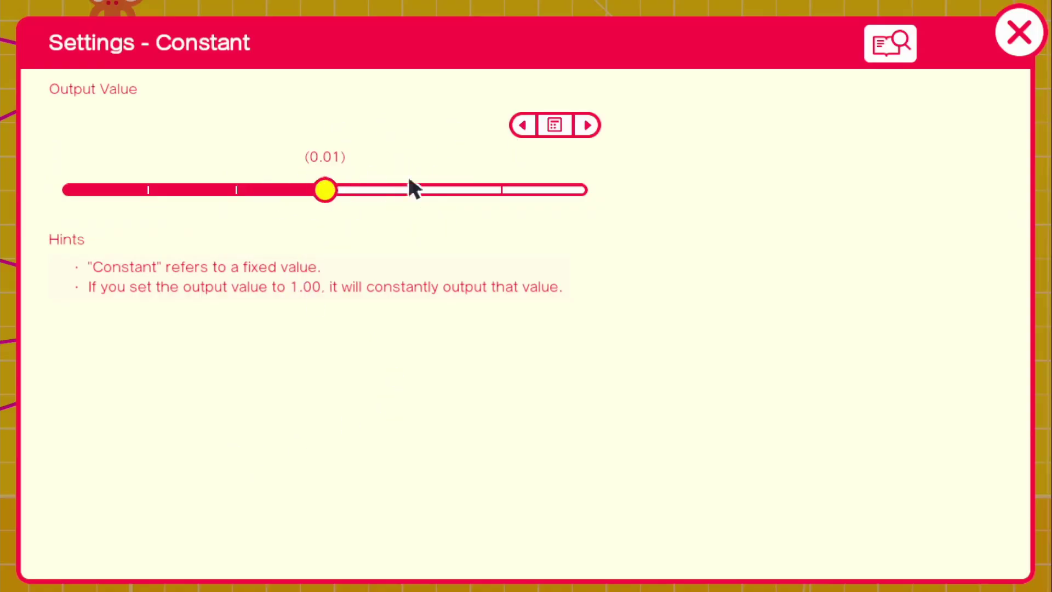
click(556, 128)
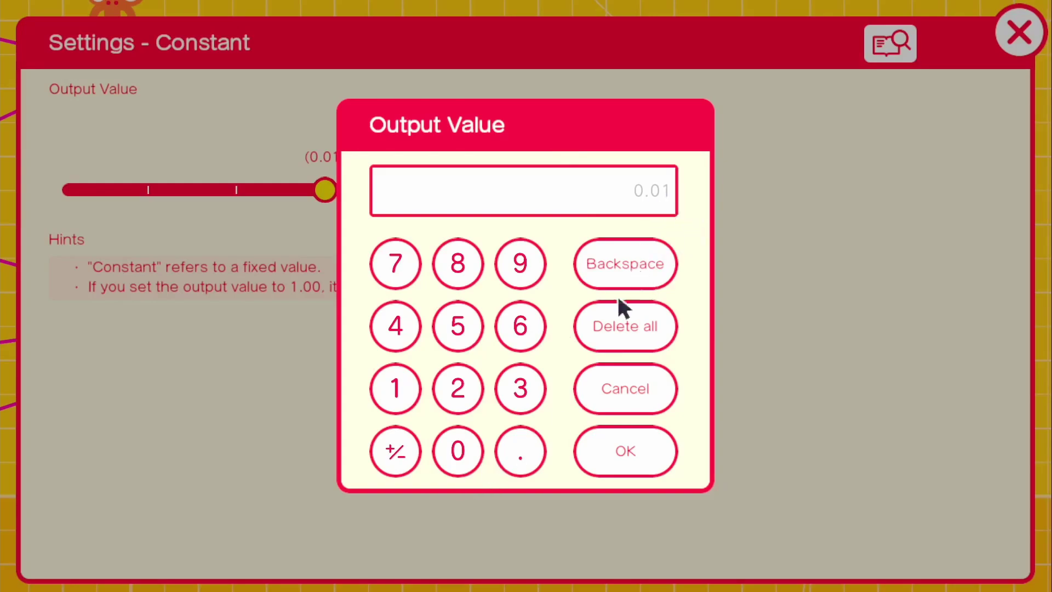
click(519, 450)
click(458, 451)
click(458, 388)
click(624, 450)
click(1019, 33)
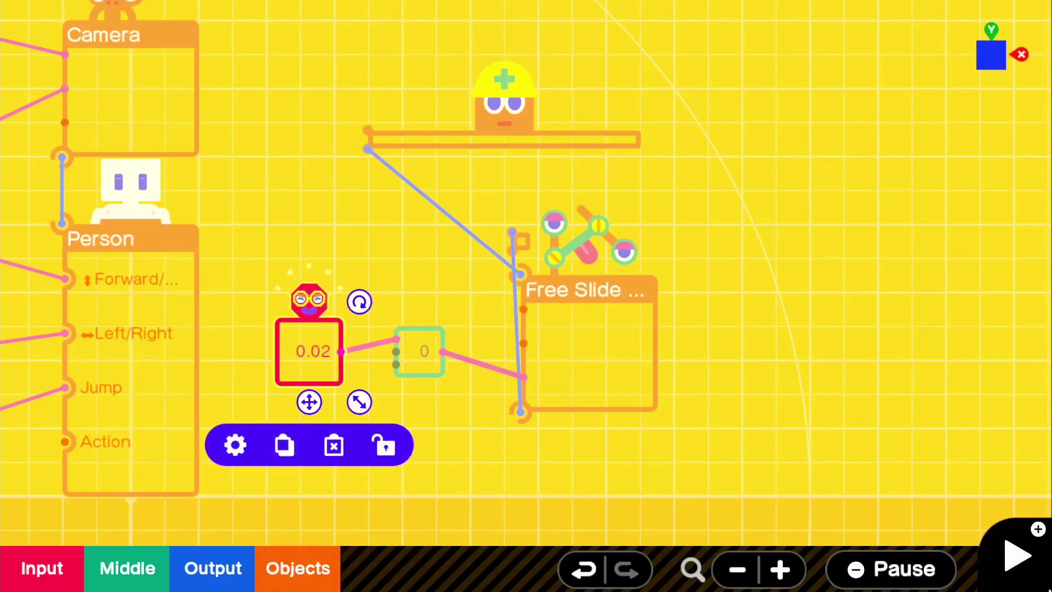
key(plus)
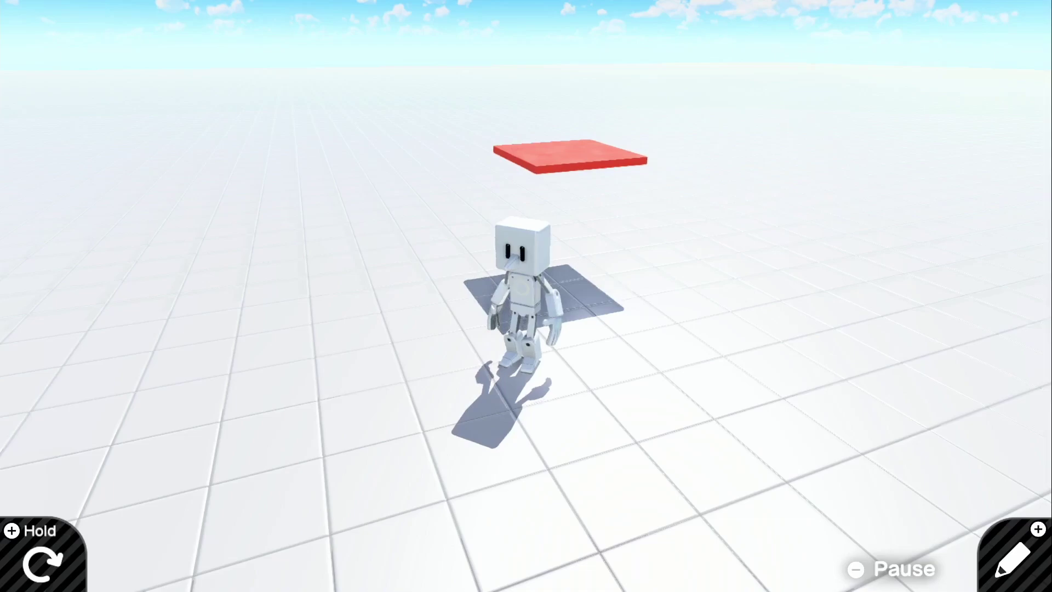
key(plus)
Review the Counter's starting value, mode, count range and count timing settings without changing them
scroll(451, 402, up, 5)
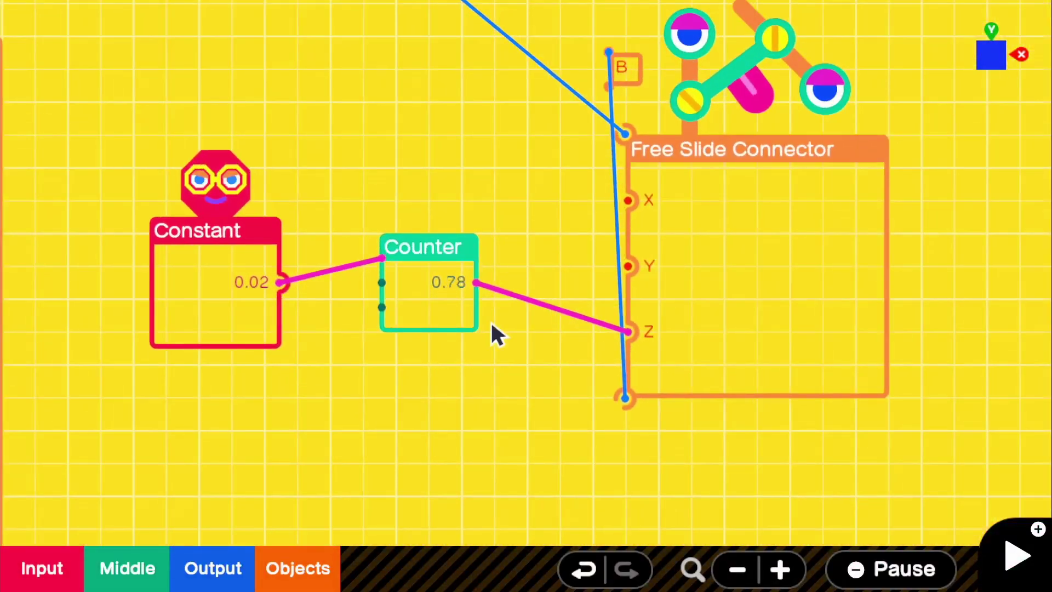
click(426, 311)
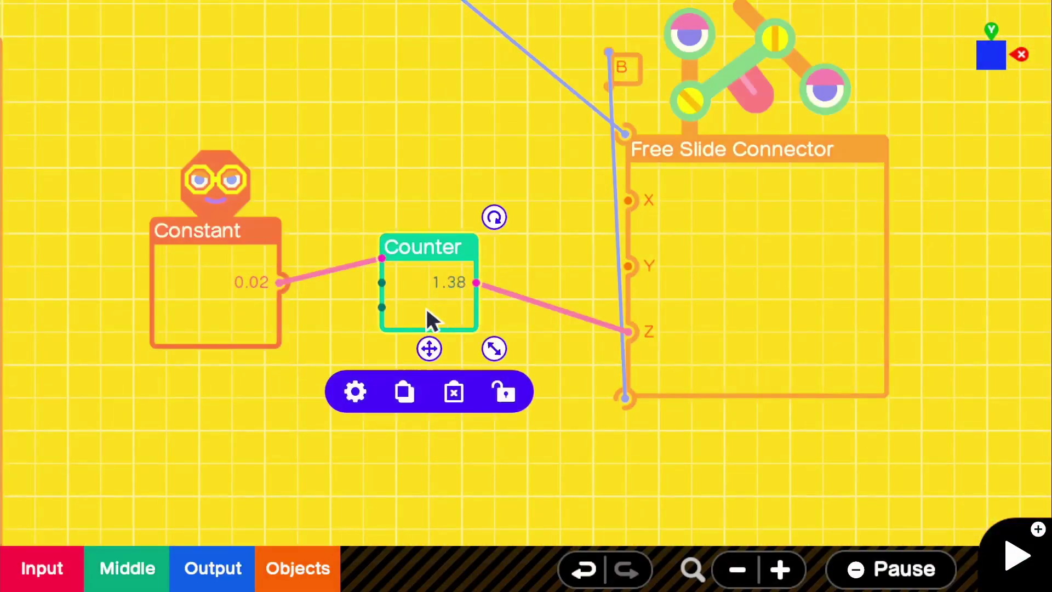
click(354, 392)
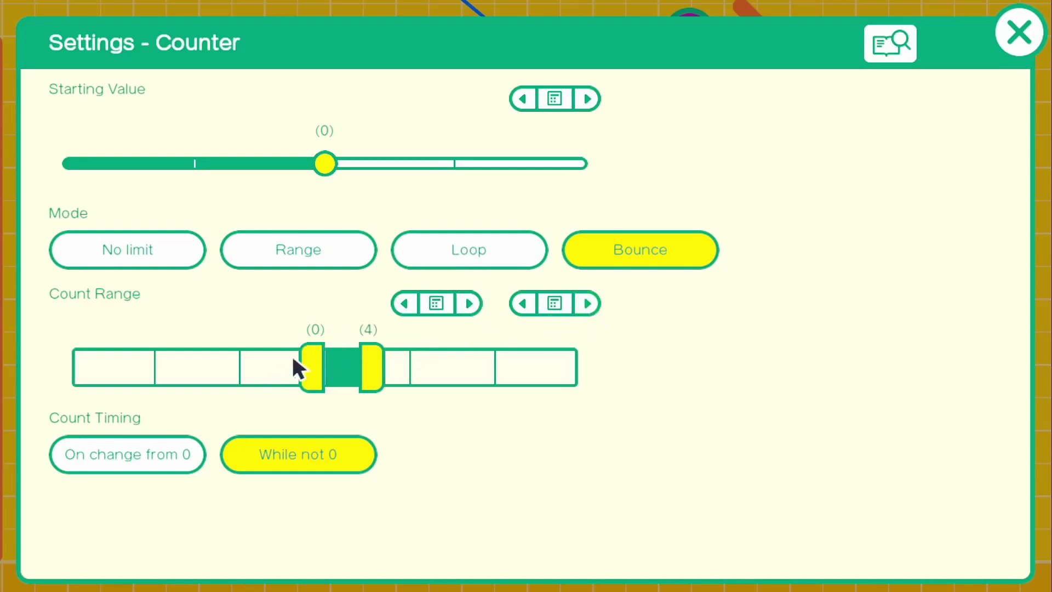
click(1017, 34)
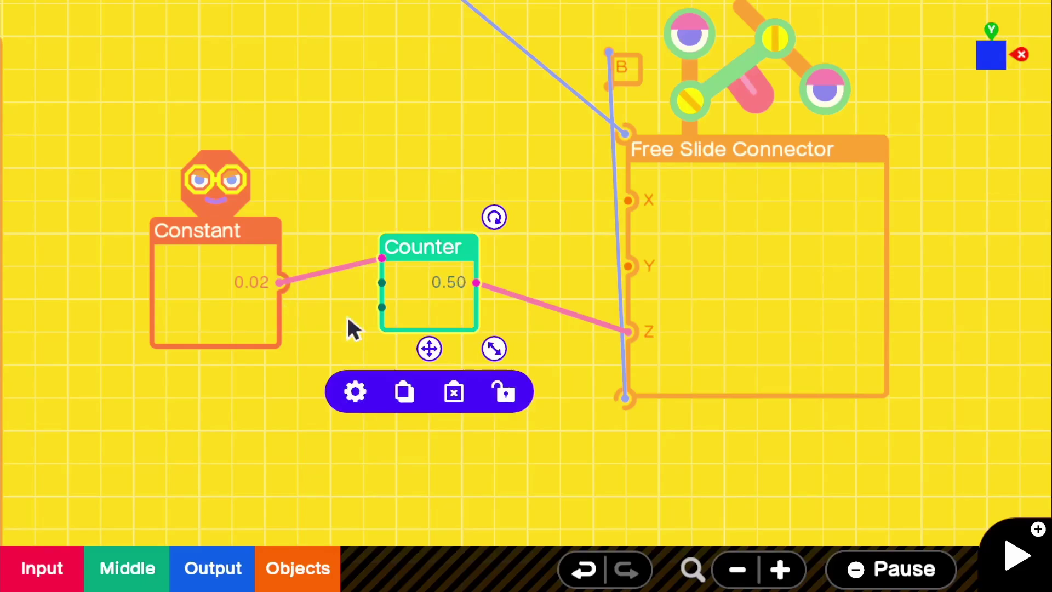
Set the Constant's output value to 1.00 and play-test the platform's motion along Z
click(235, 336)
click(142, 408)
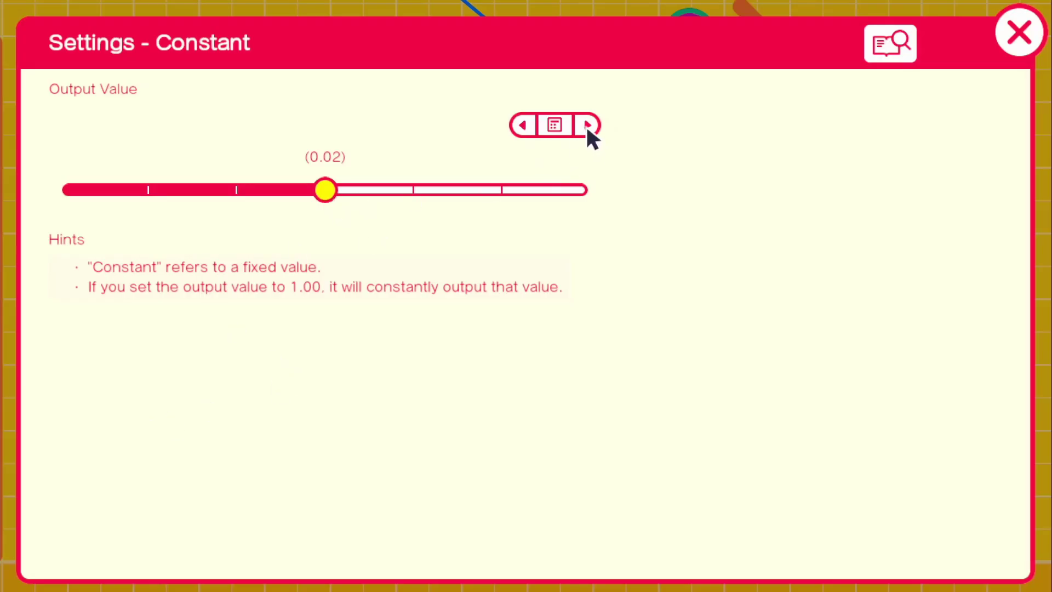
click(1017, 38)
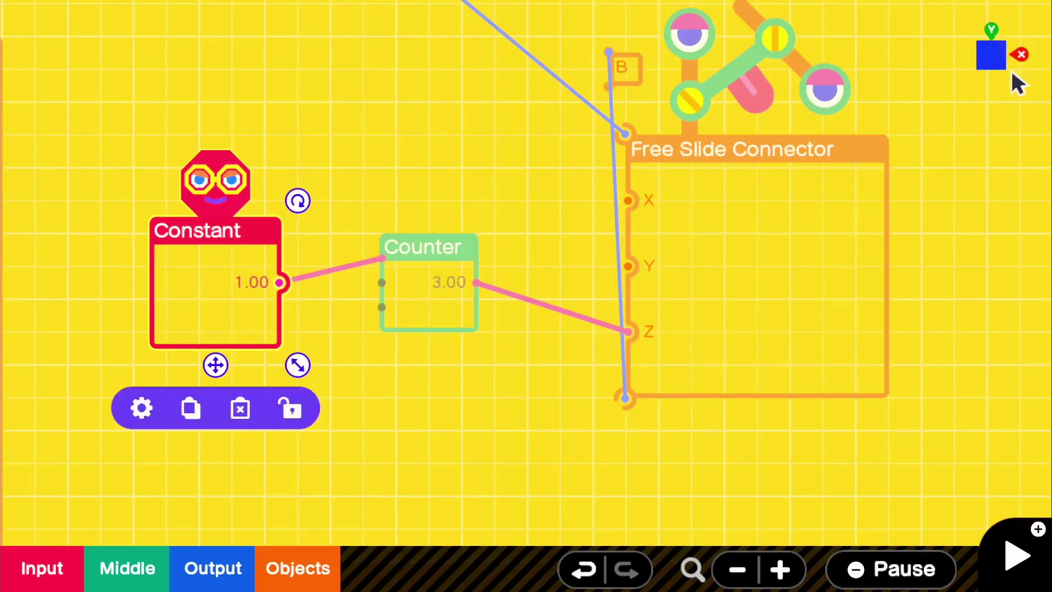
click(1015, 555)
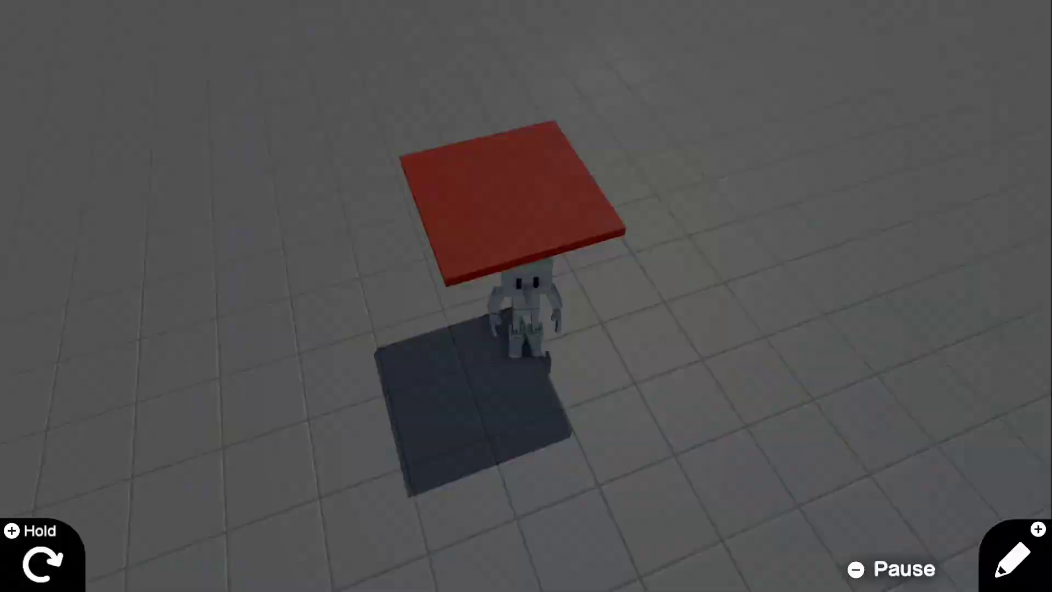
key(plus)
key(plus)
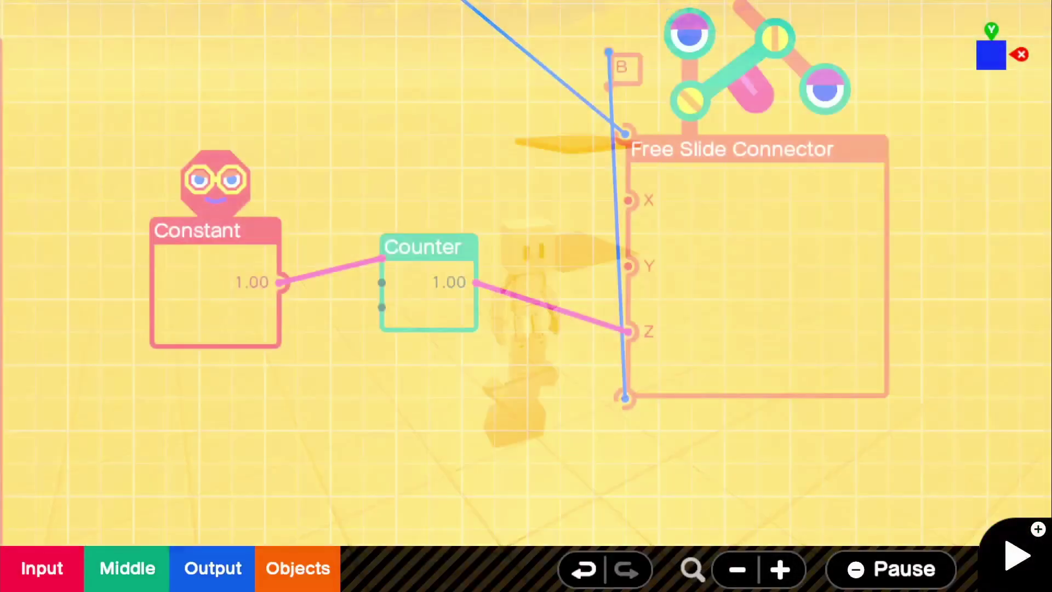
click(188, 345)
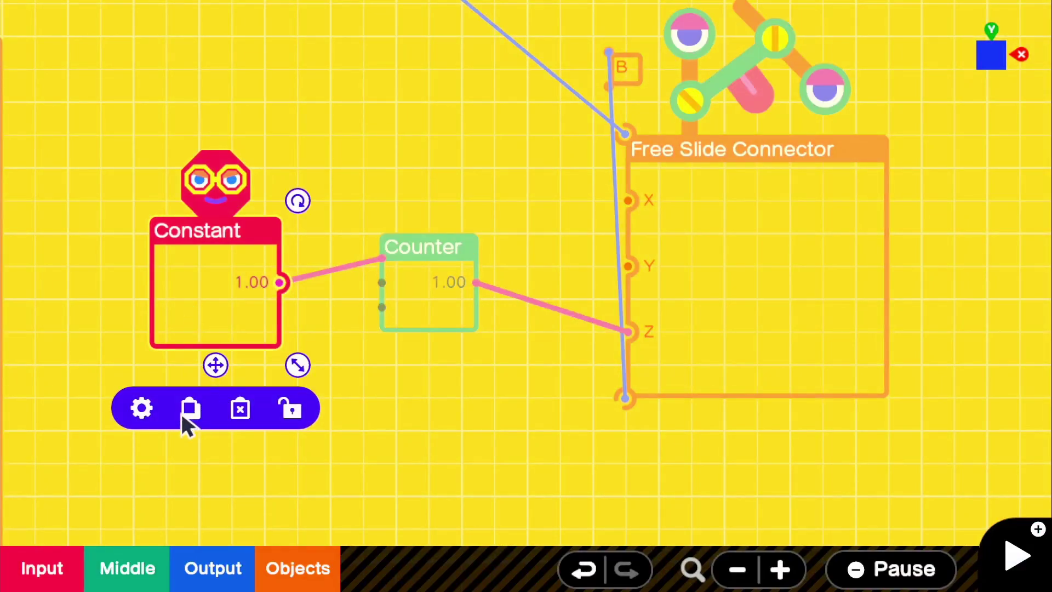
scroll(510, 378, down, 2)
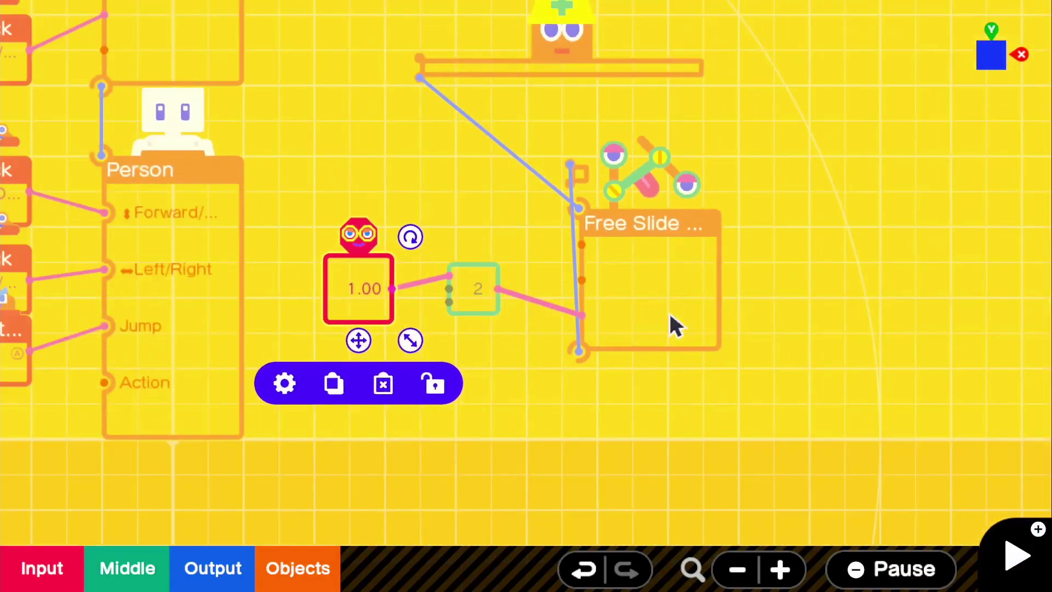
scroll(509, 314, down, 2)
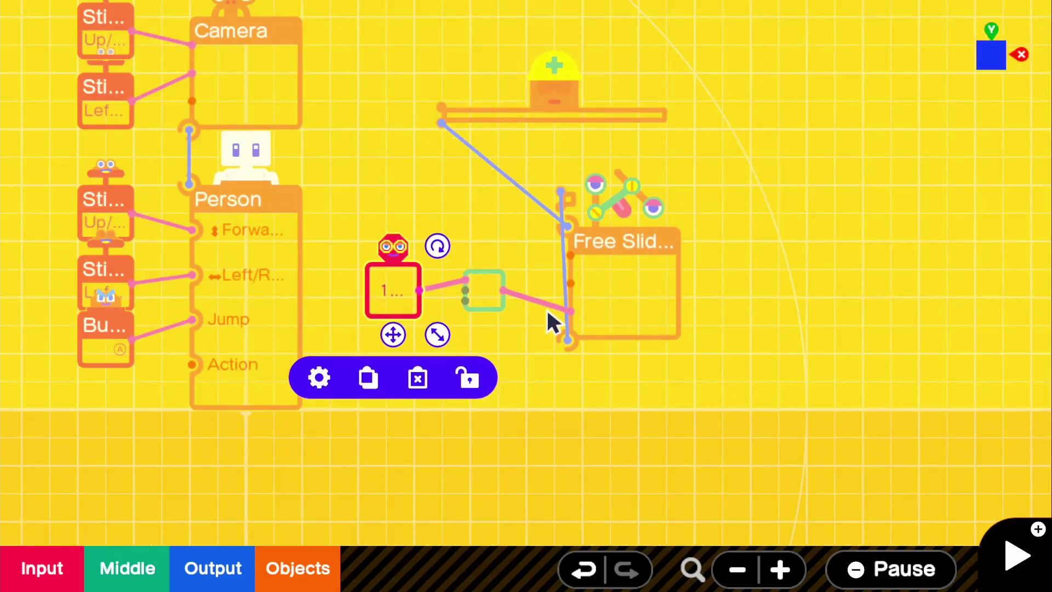
scroll(548, 317, up, 3)
scroll(555, 310, down, 2)
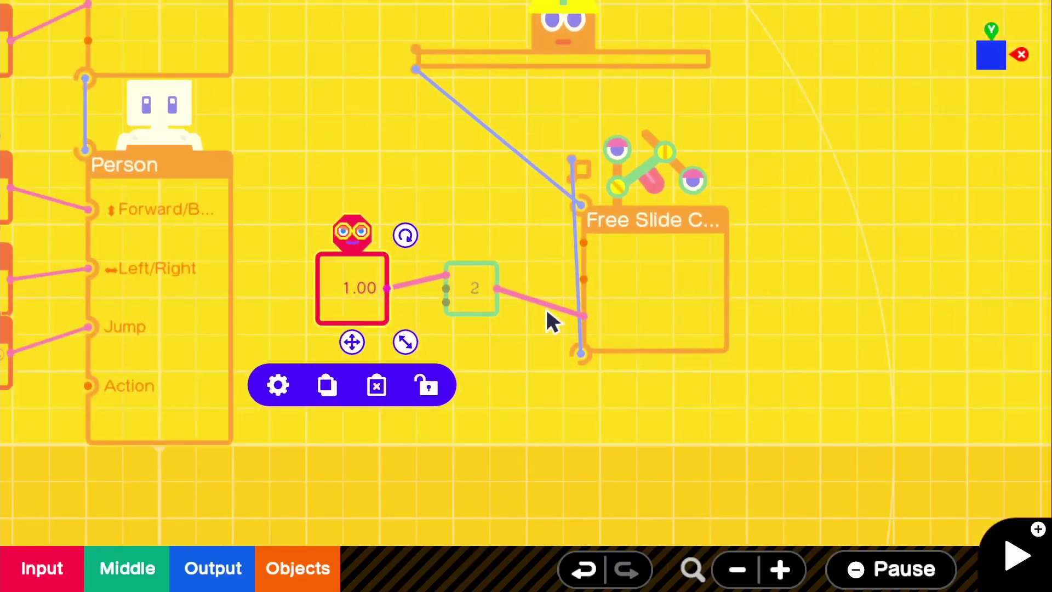
scroll(547, 312, up, 1)
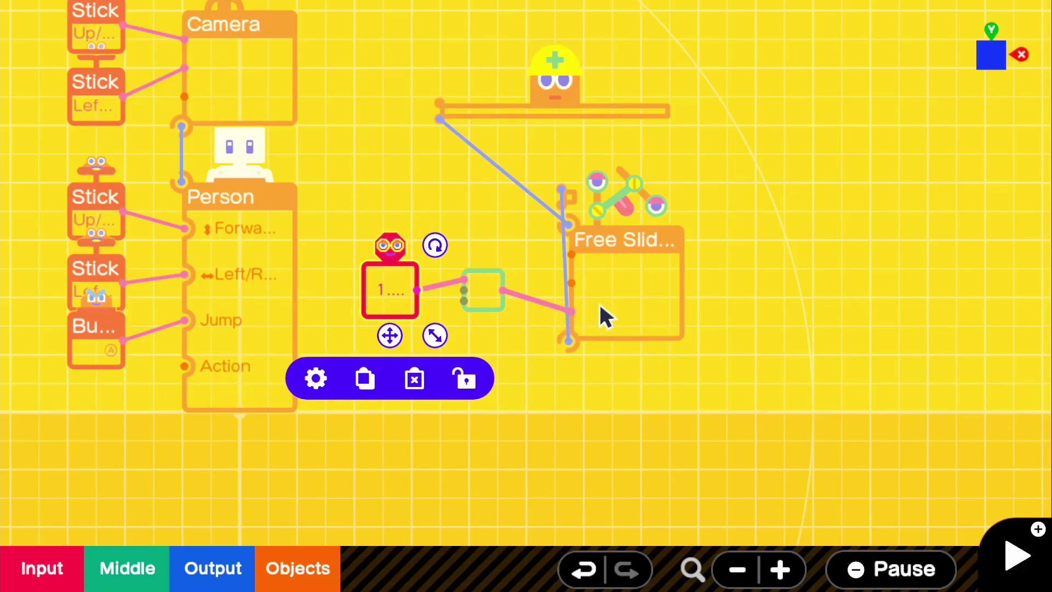
scroll(578, 257, up, 2)
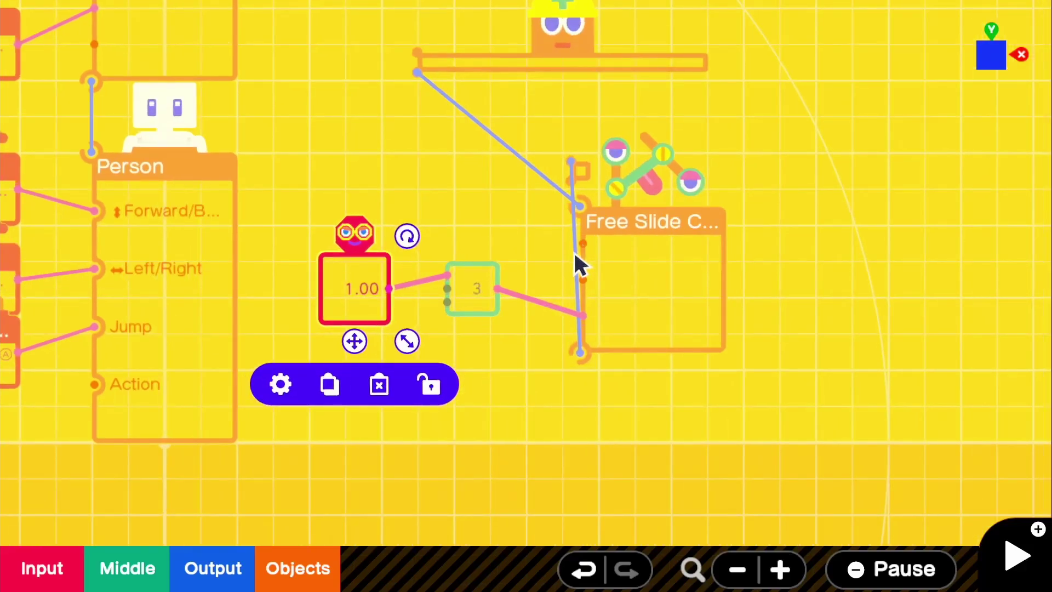
scroll(518, 293, up, 1)
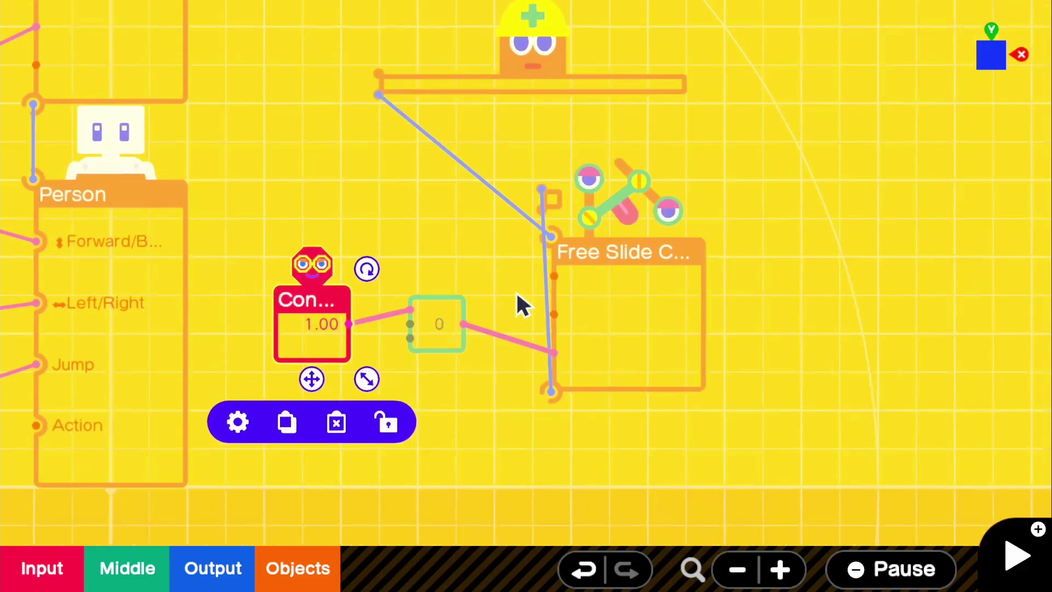
scroll(517, 296, up, 1)
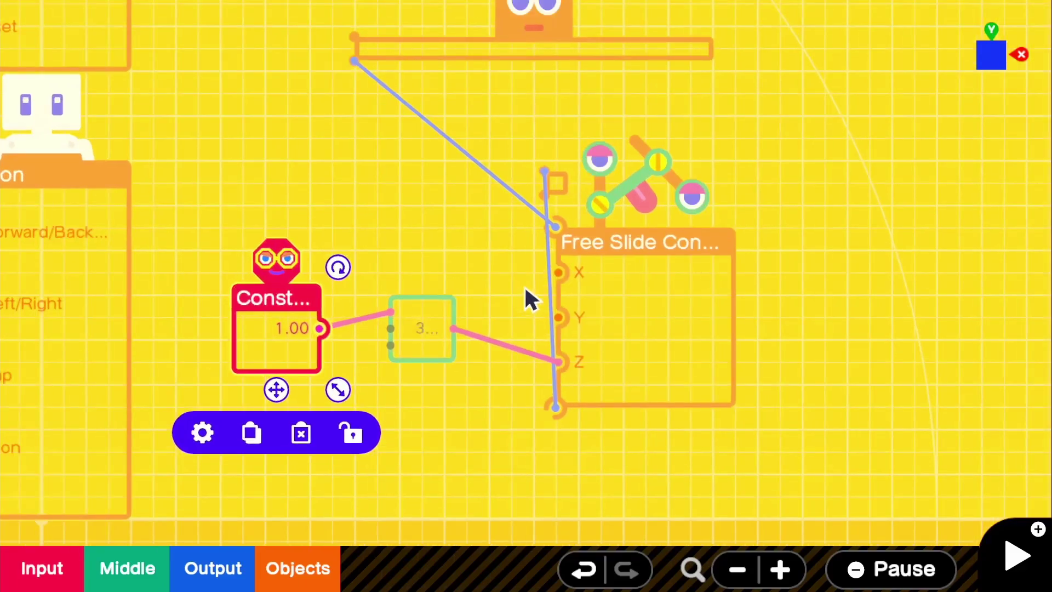